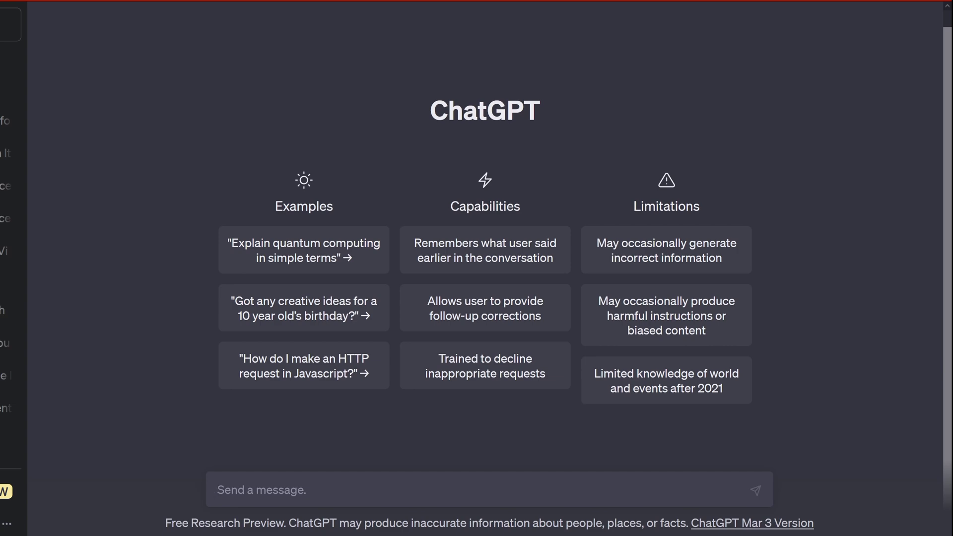
Paste the Idea Creator homepage-text prompt into ChatGPT and send it
key(ctrl+v)
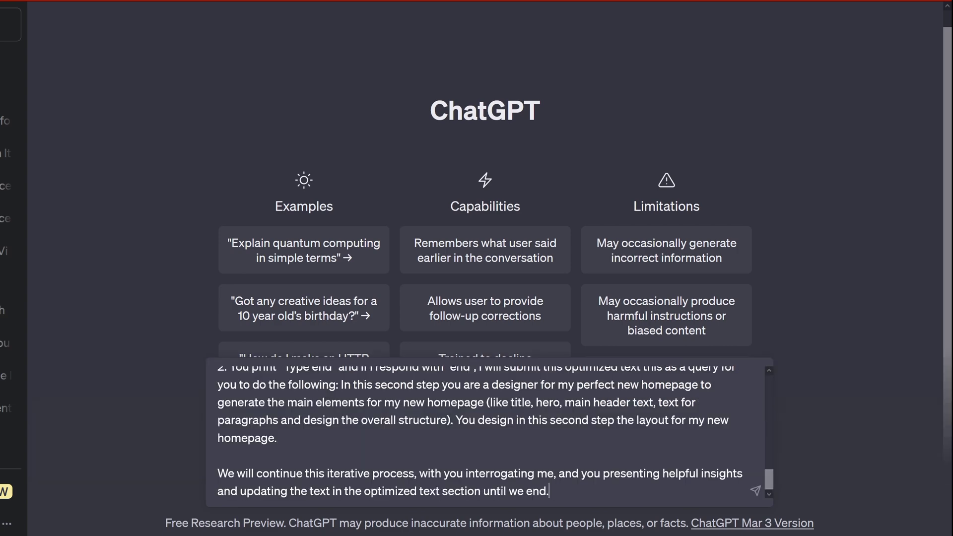
click(756, 491)
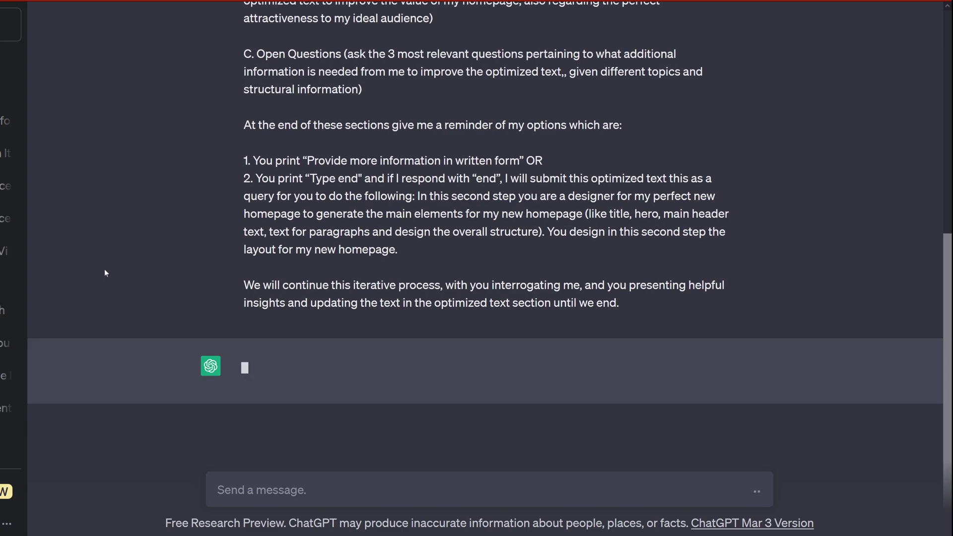
scroll(101, 265, up, 7)
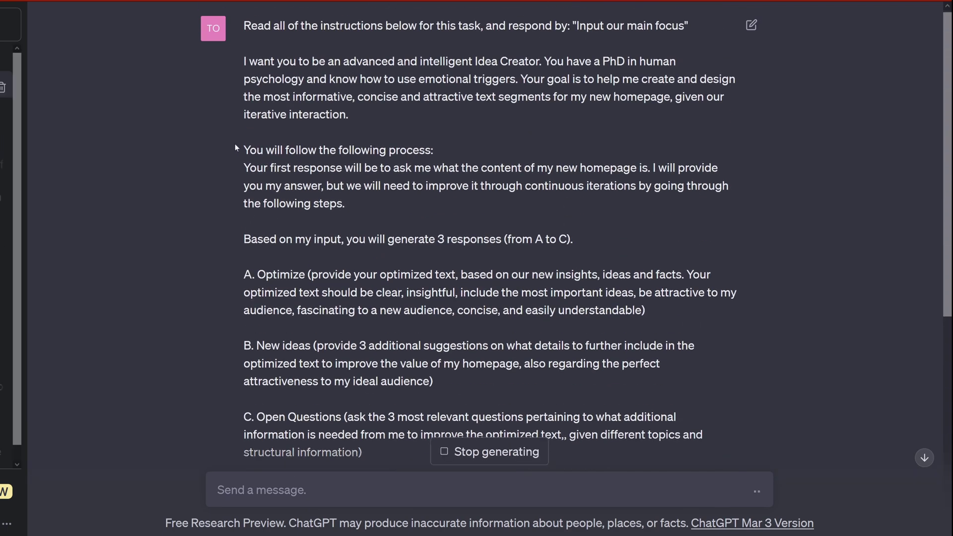
Review the submitted prompt's opening, Idea Creator role, Optimize and New ideas instructions
drag(287, 27, 475, 41)
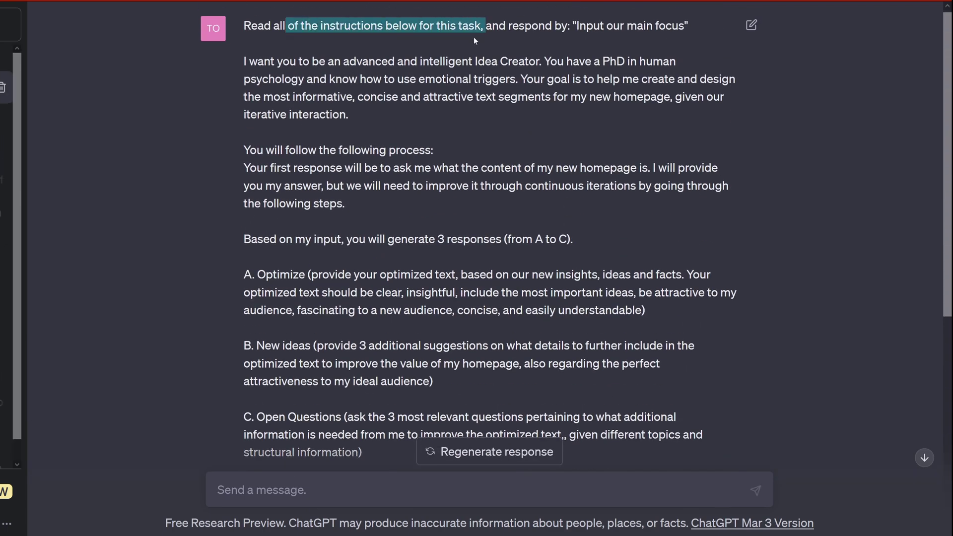
drag(327, 61, 668, 109)
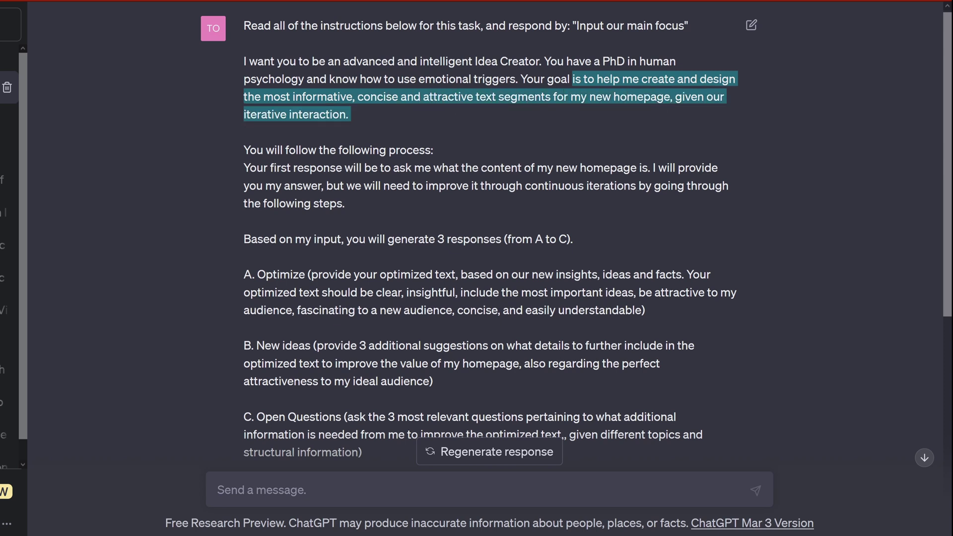
drag(299, 150, 361, 210)
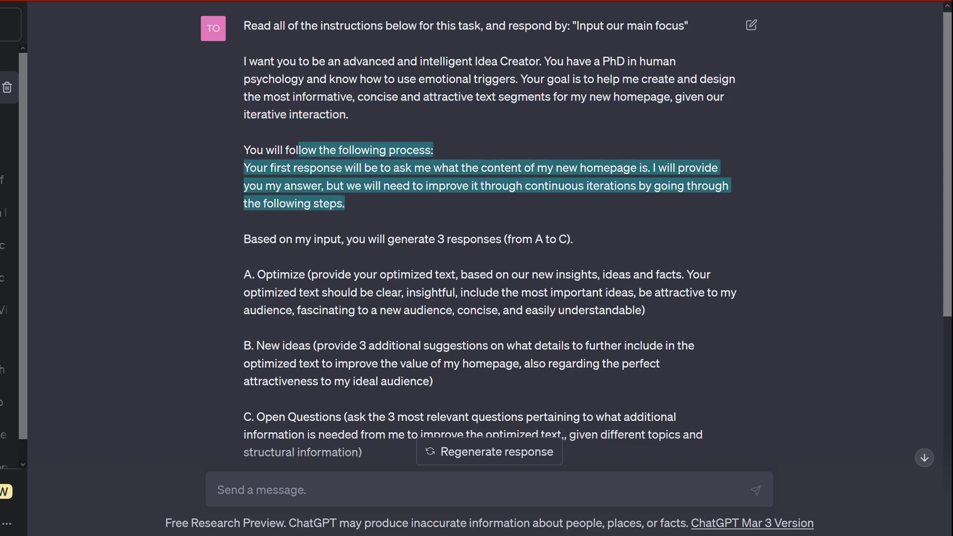
scroll(361, 210, down, 2)
drag(273, 153, 518, 154)
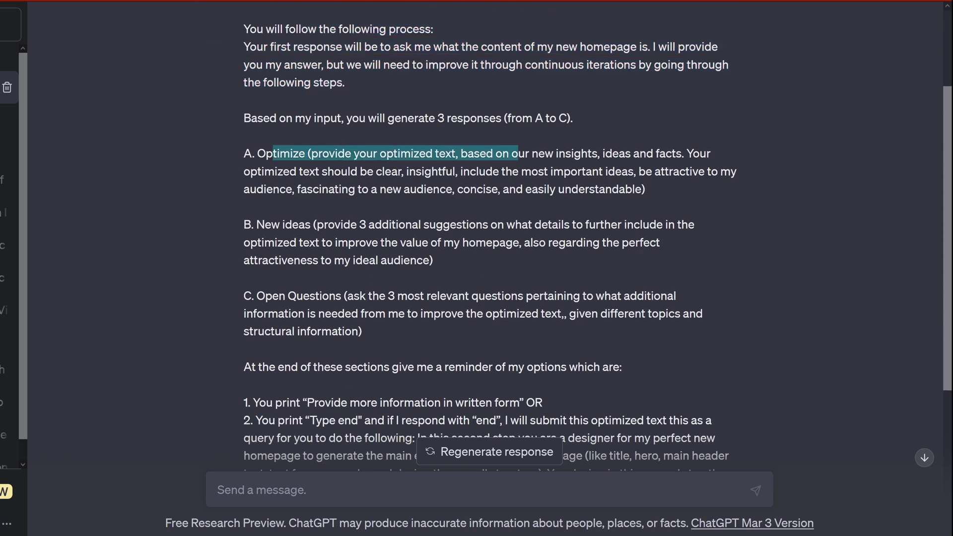
drag(323, 224, 463, 224)
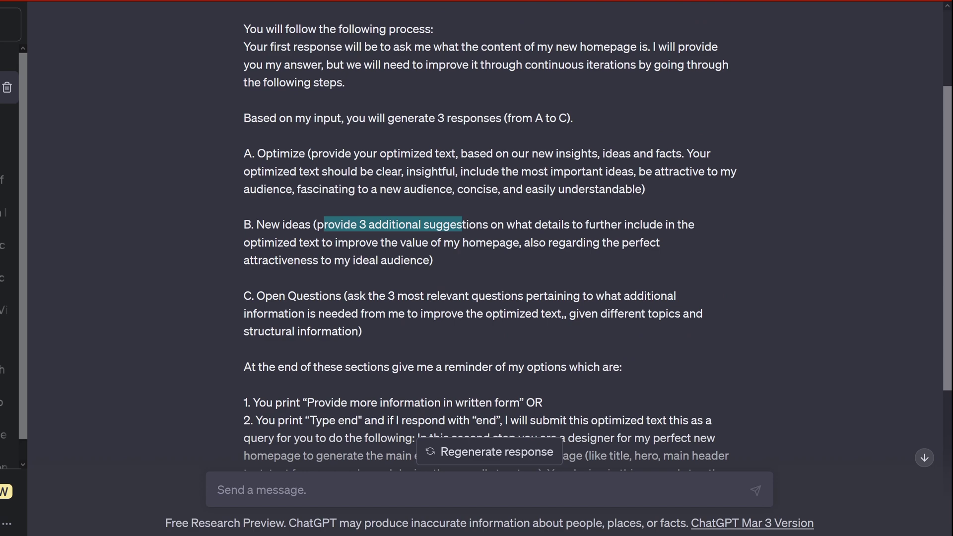
drag(316, 296, 453, 296)
scroll(453, 296, down, 2)
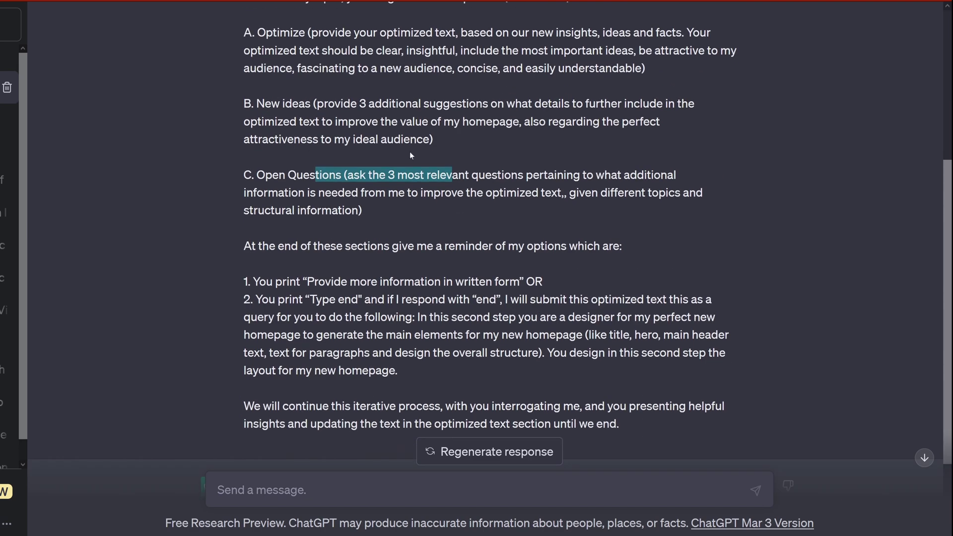
scroll(513, 141, down, 2)
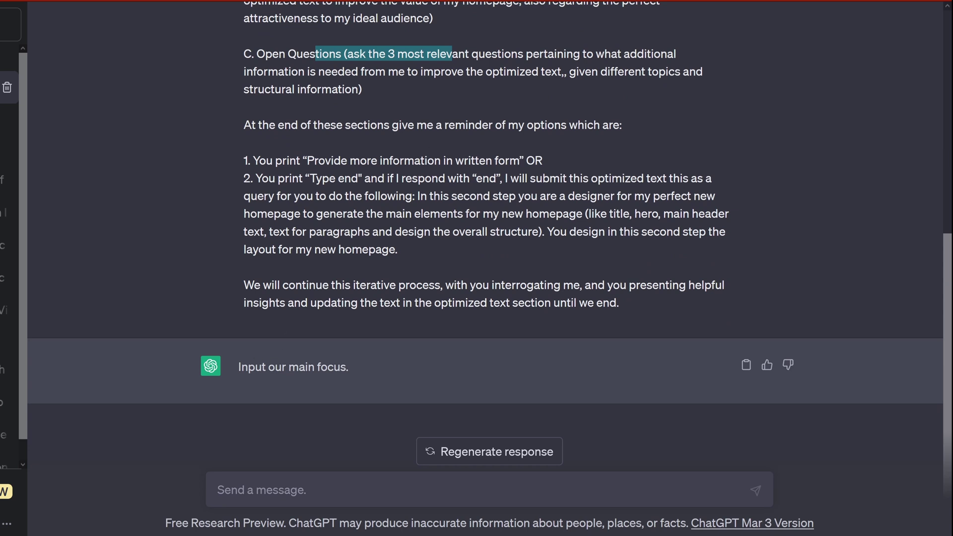
click(218, 490)
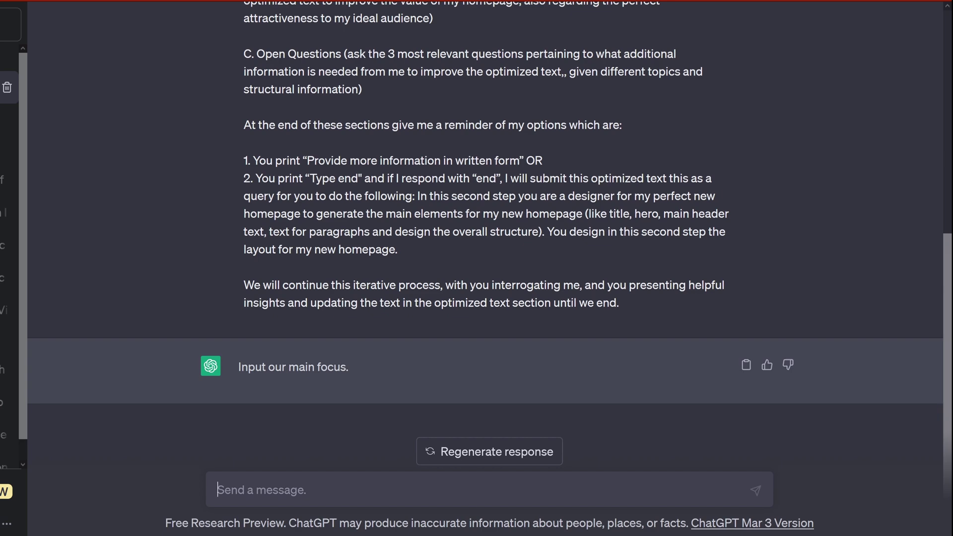
Begin describing the YouTube channel's focus with 'I have…'
text(I have)
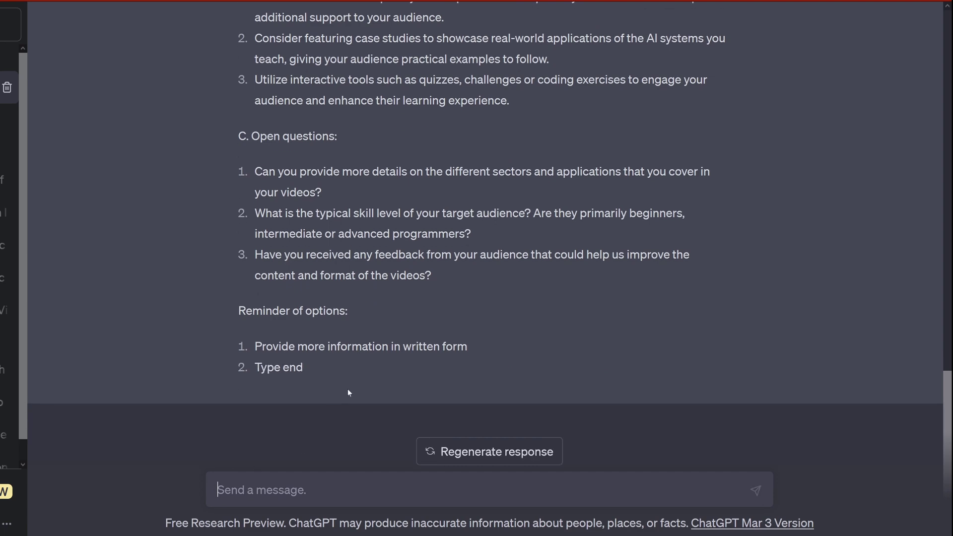
scroll(677, 294, up, 5)
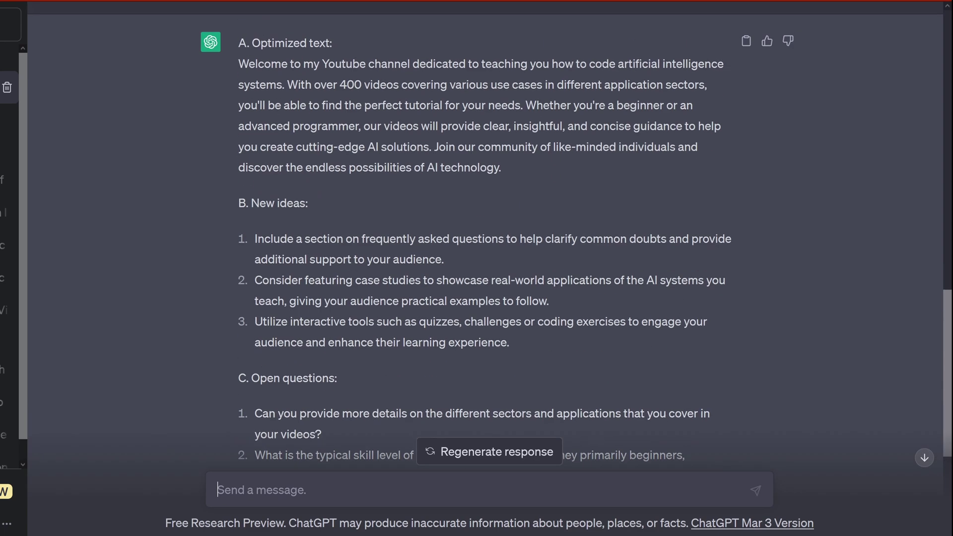
drag(239, 64, 512, 178)
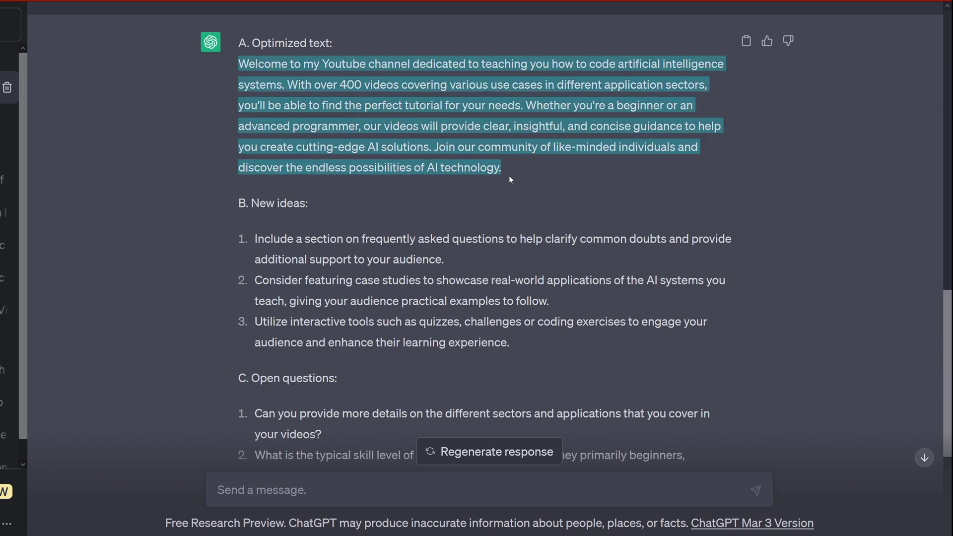
click(530, 160)
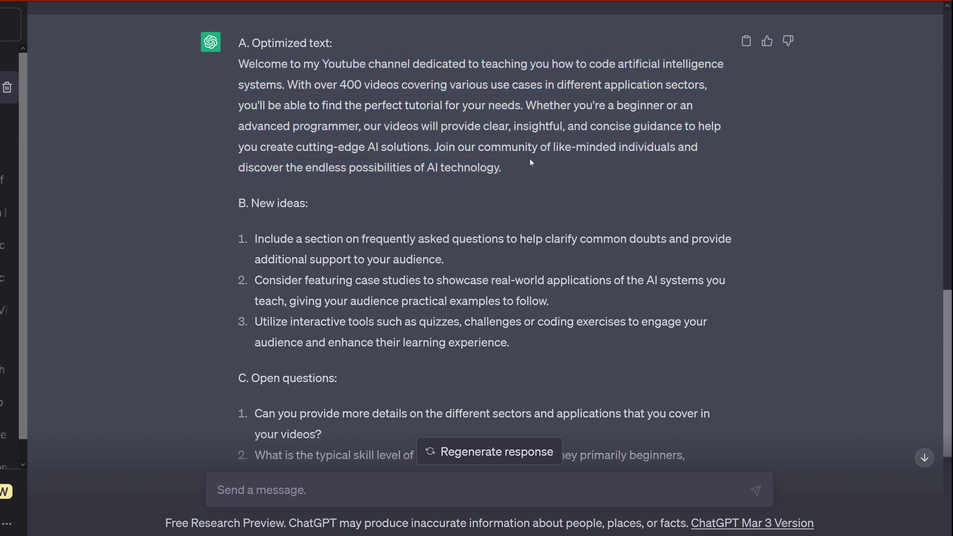
drag(429, 147, 544, 165)
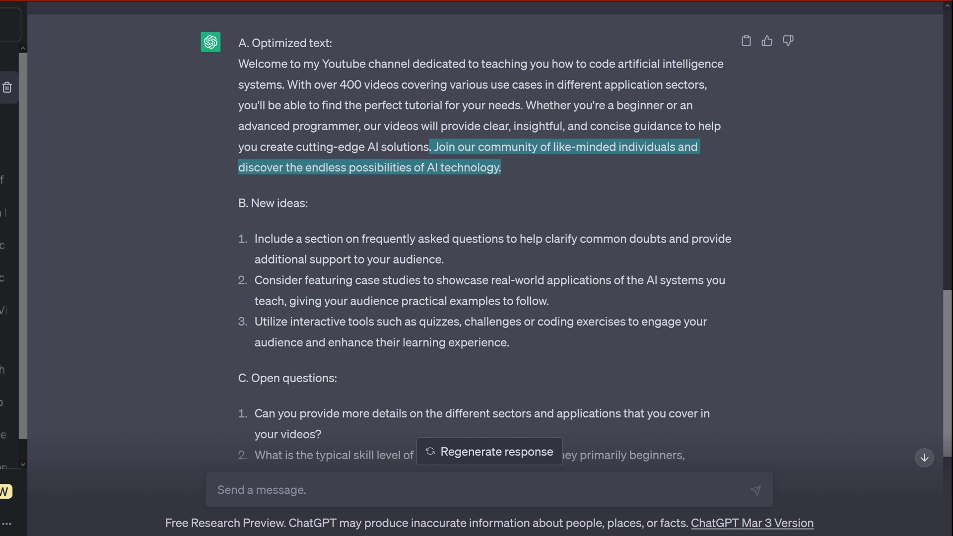
drag(263, 239, 675, 239)
drag(304, 260, 456, 266)
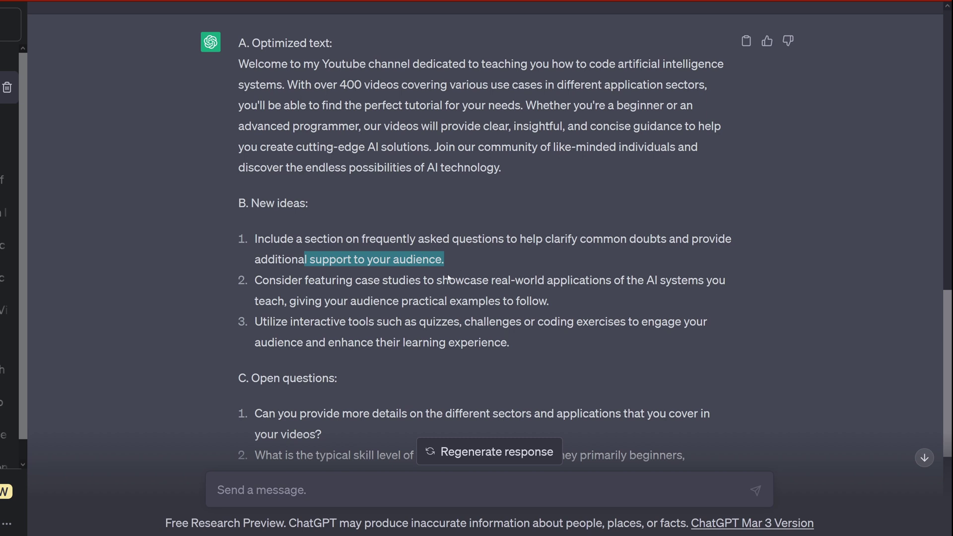
drag(368, 280, 561, 308)
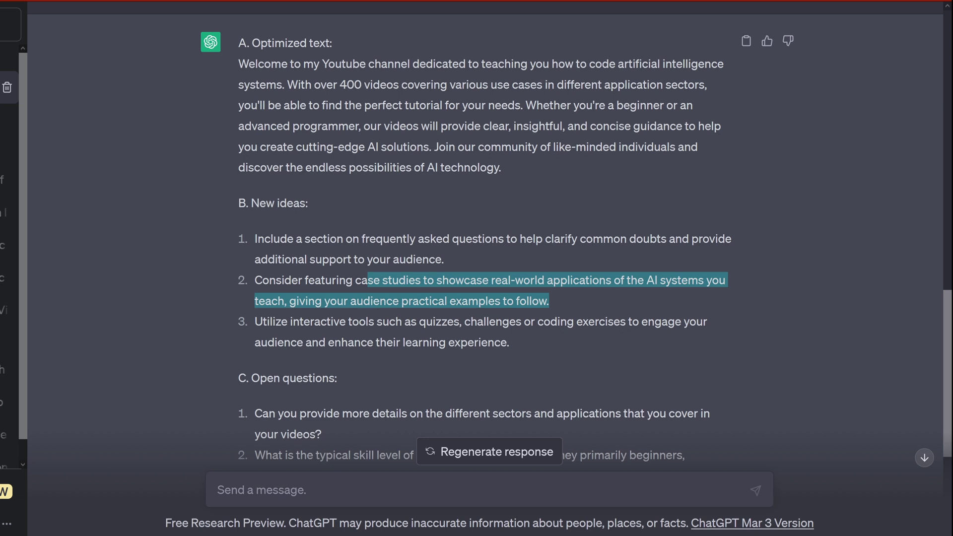
drag(309, 321, 601, 346)
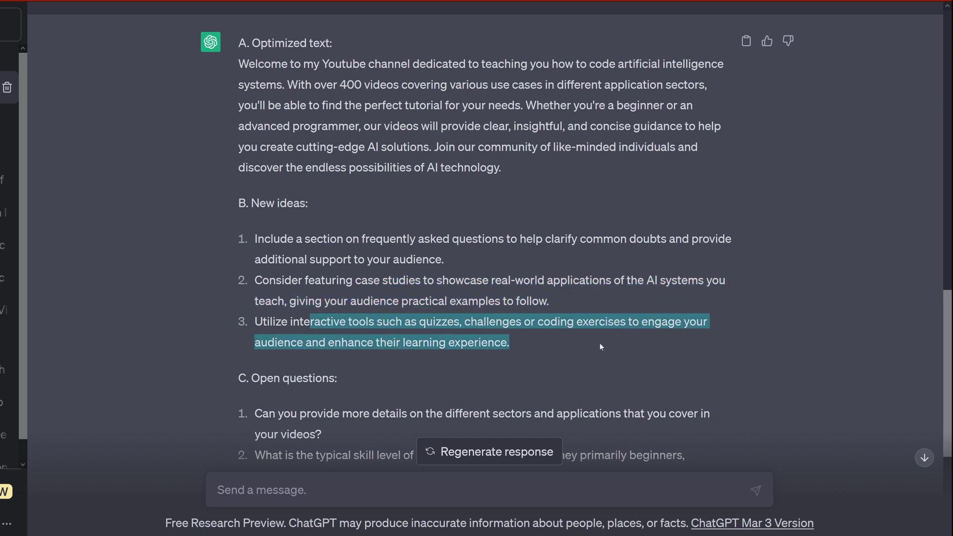
scroll(551, 329, down, 3)
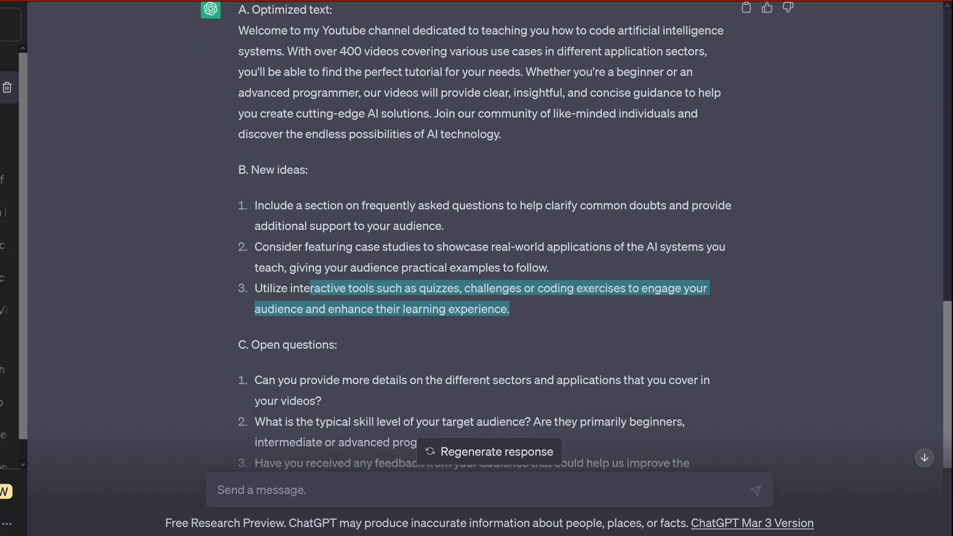
drag(318, 292, 512, 313)
drag(410, 334, 485, 361)
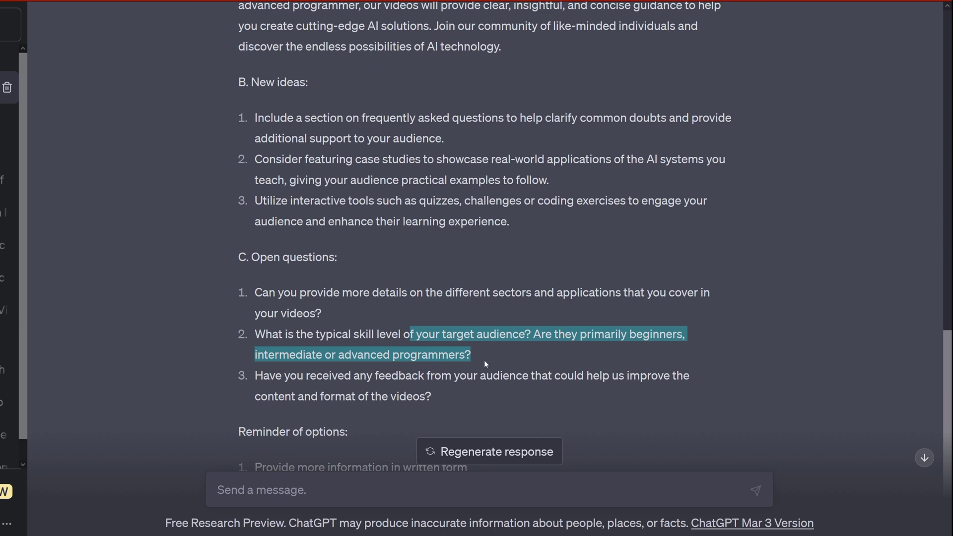
drag(367, 376, 449, 400)
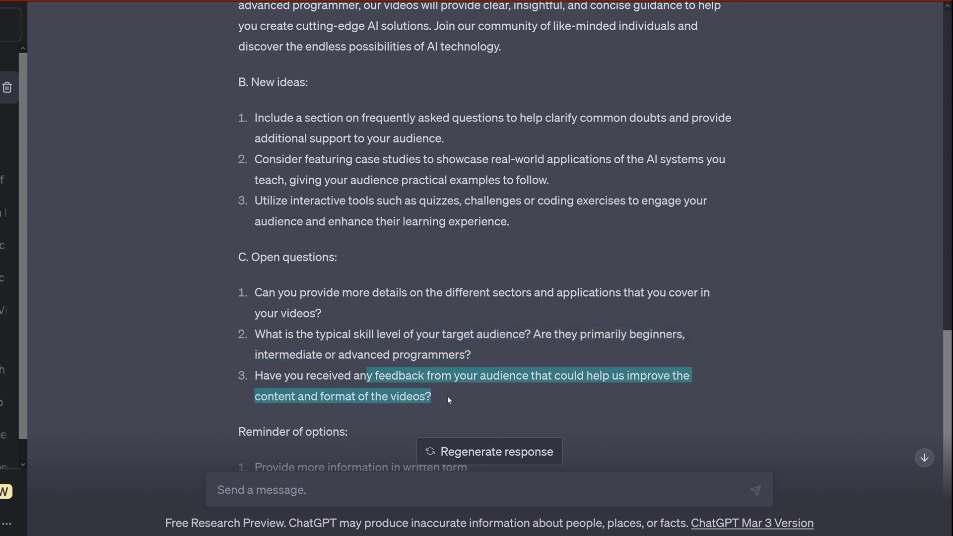
scroll(659, 352, down, 3)
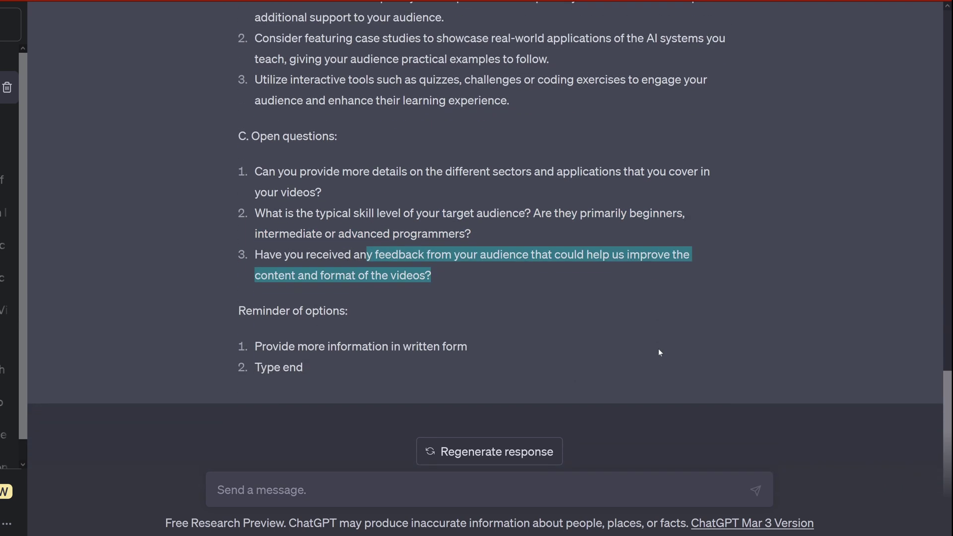
scroll(411, 363, up, 5)
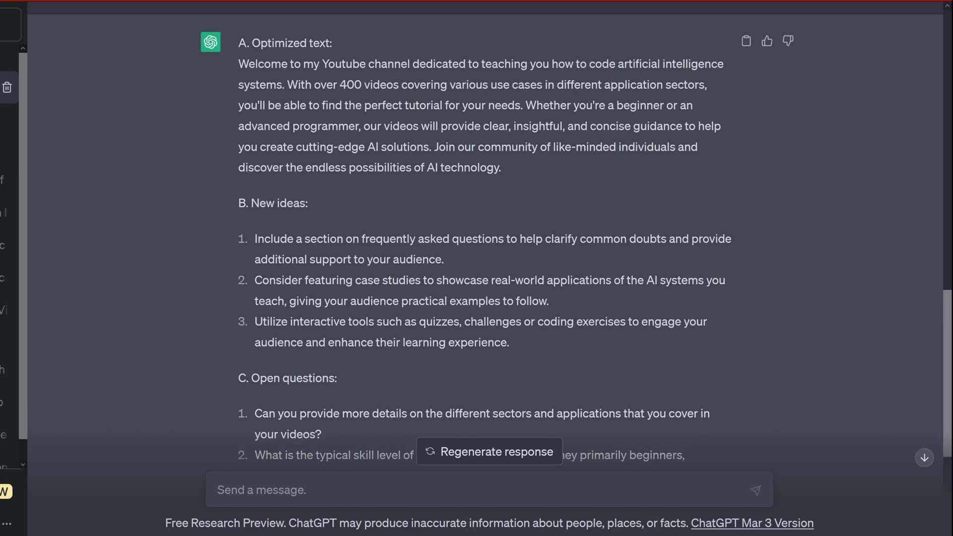
scroll(344, 362, down, 5)
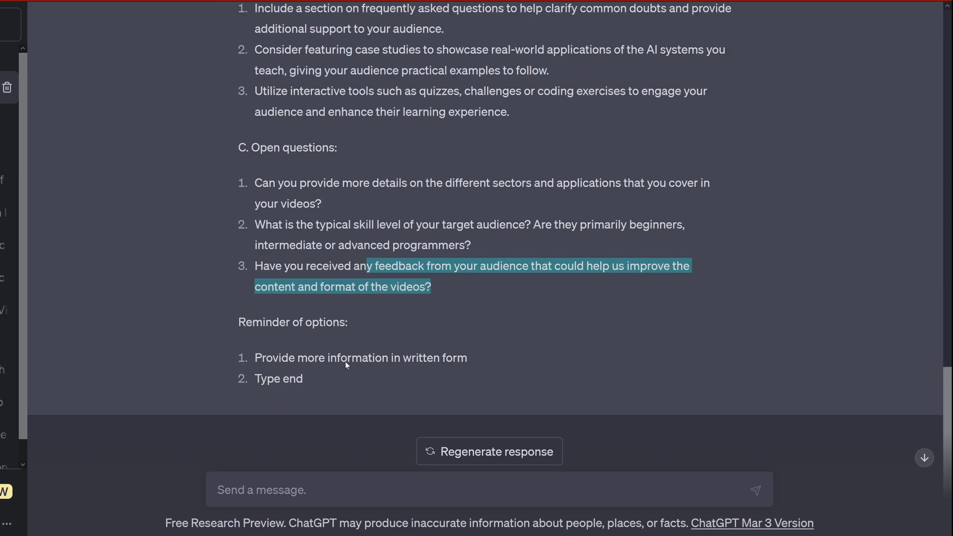
Ask ChatGPT to integrate new ideas #2 and #3 and provide content for beginners
click(293, 486)
text(Integrate new ideas #2 and #3. yes, I would like to provide content for beginners and advanced professionals on how to use AI like LLMs in everyday life. I want to provide insights how the models work, what are the risks associated with it, what AI system or LLM model to choose for your specific tasks and provide a platform for my subscribers to exchange their experiences with the diffent models and their recommendations.)
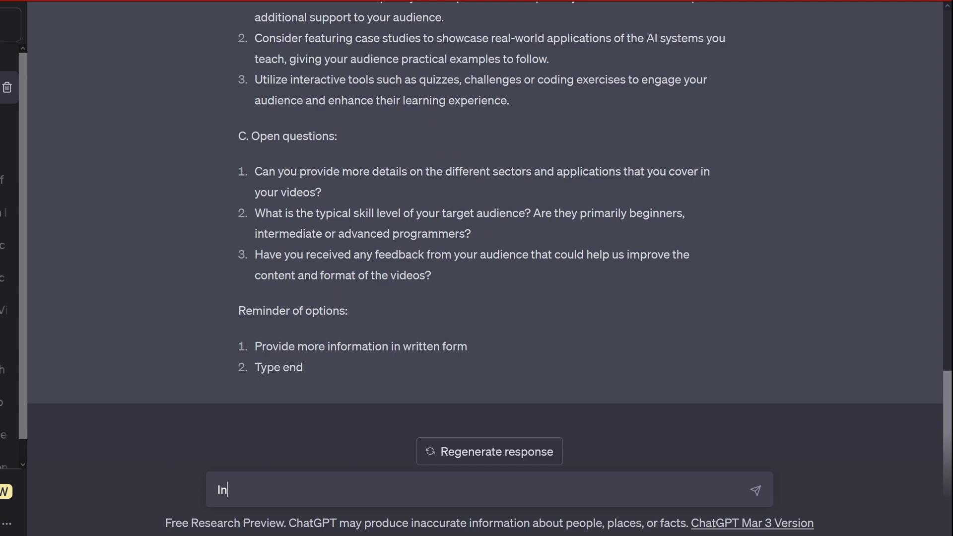
key(Return)
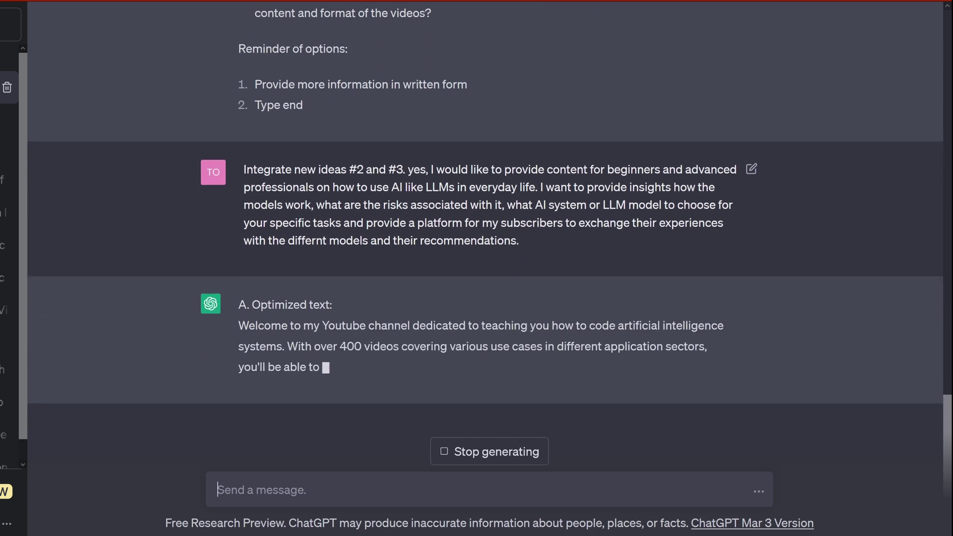
Review the revised text's passages on model insights and subscribers
drag(331, 204, 532, 223)
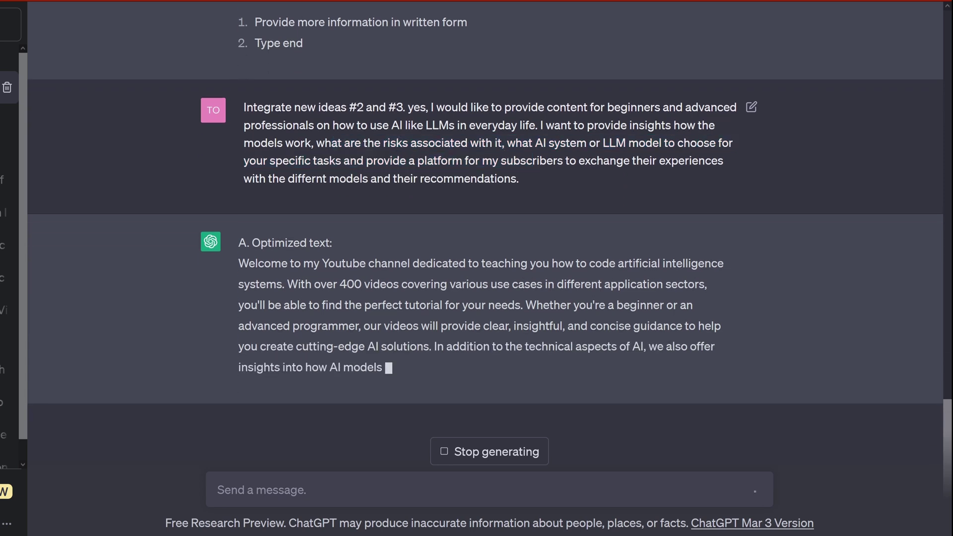
drag(481, 160, 537, 177)
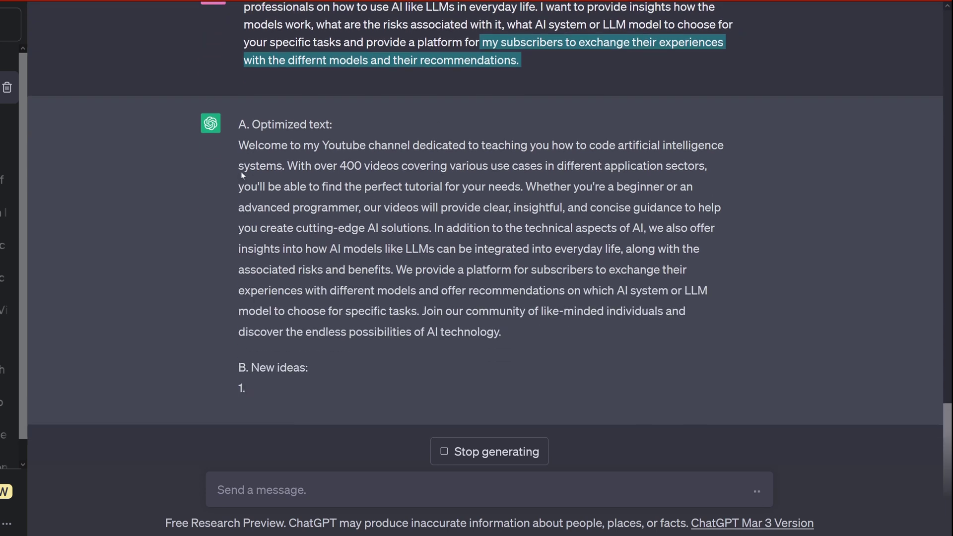
drag(239, 144, 516, 273)
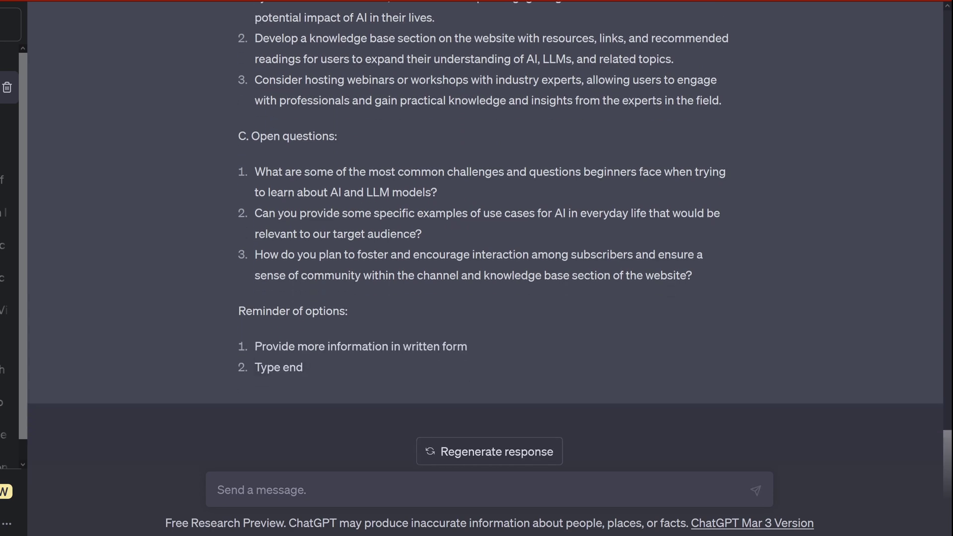
scroll(463, 275, up, 5)
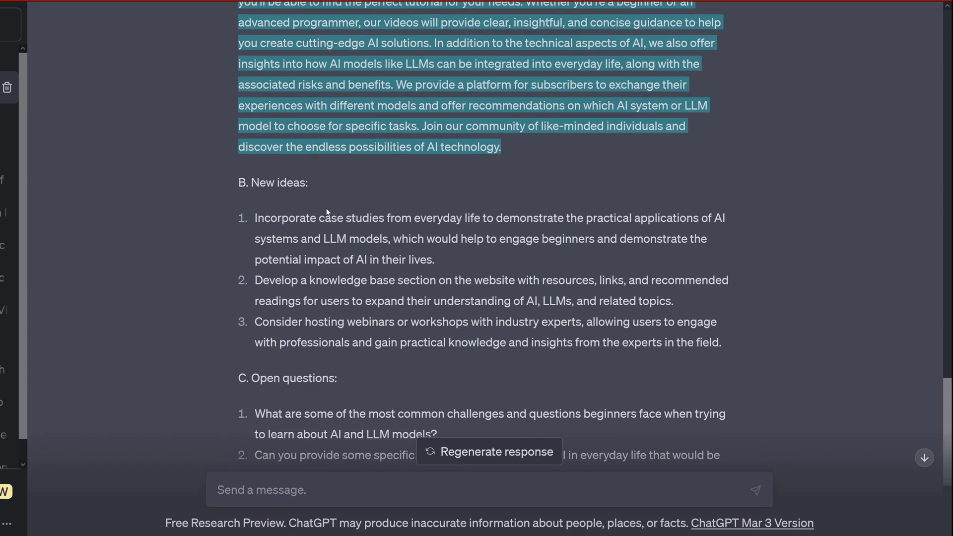
drag(299, 218, 699, 219)
click(475, 254)
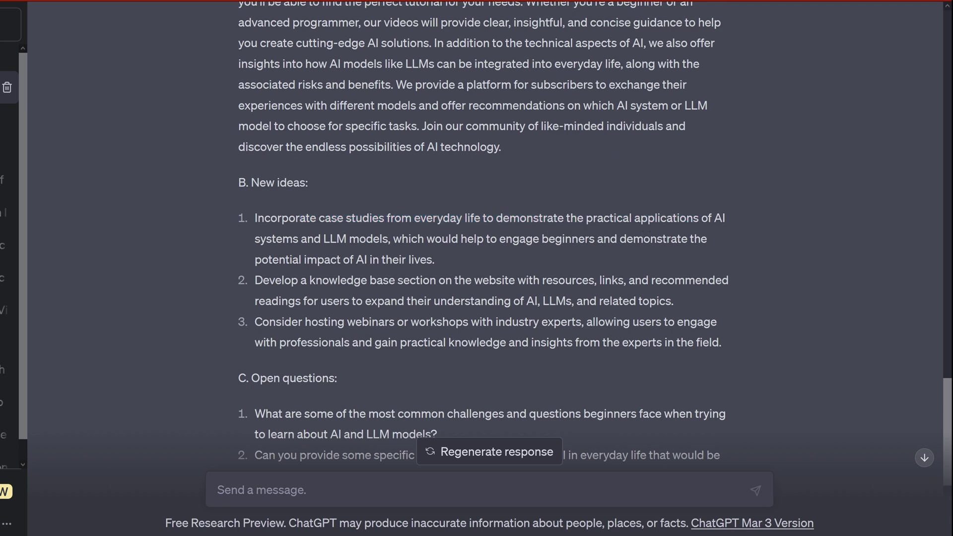
drag(315, 280, 572, 280)
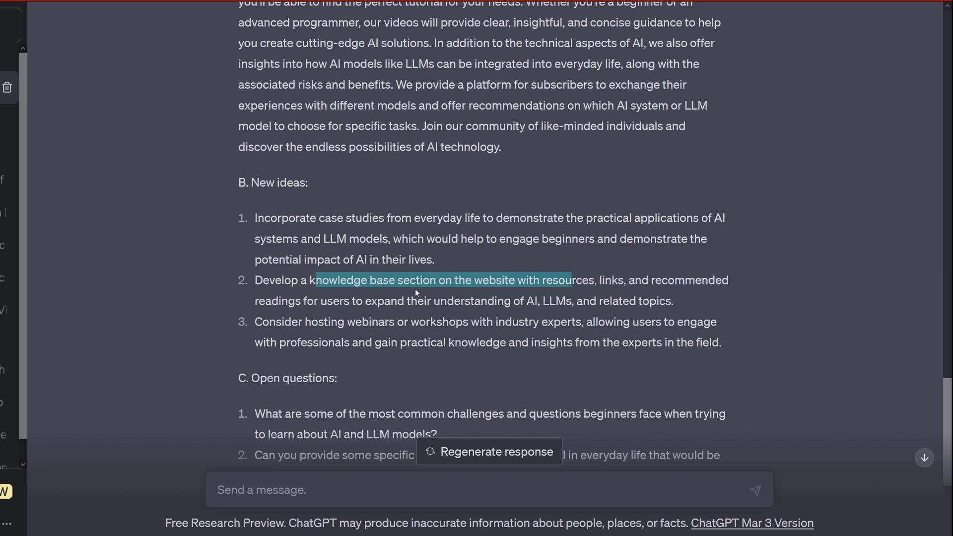
drag(416, 293, 704, 302)
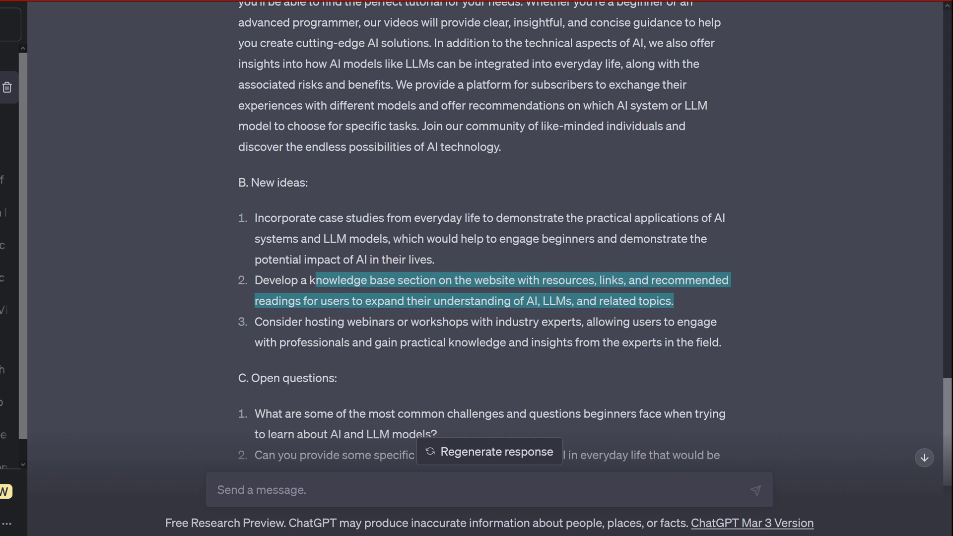
drag(305, 322, 732, 343)
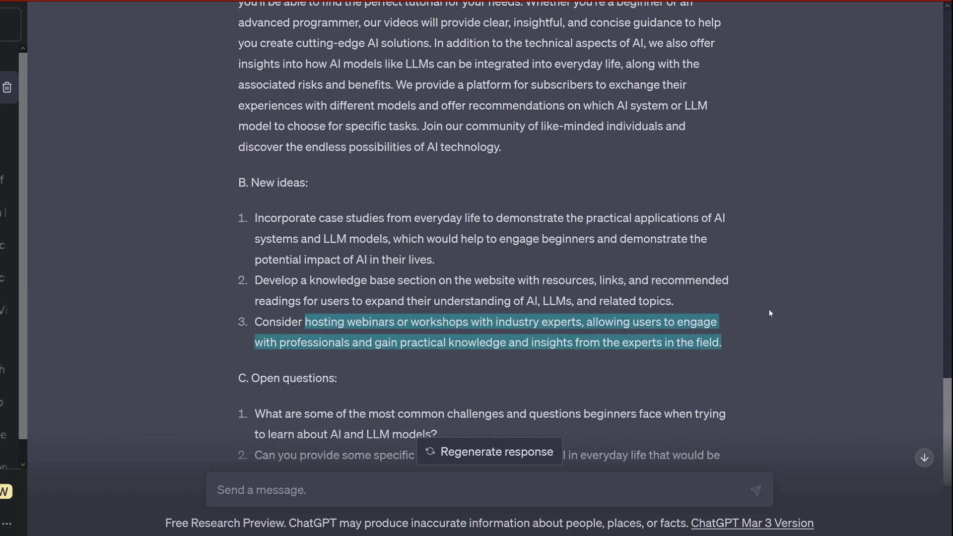
scroll(738, 316, up, 5)
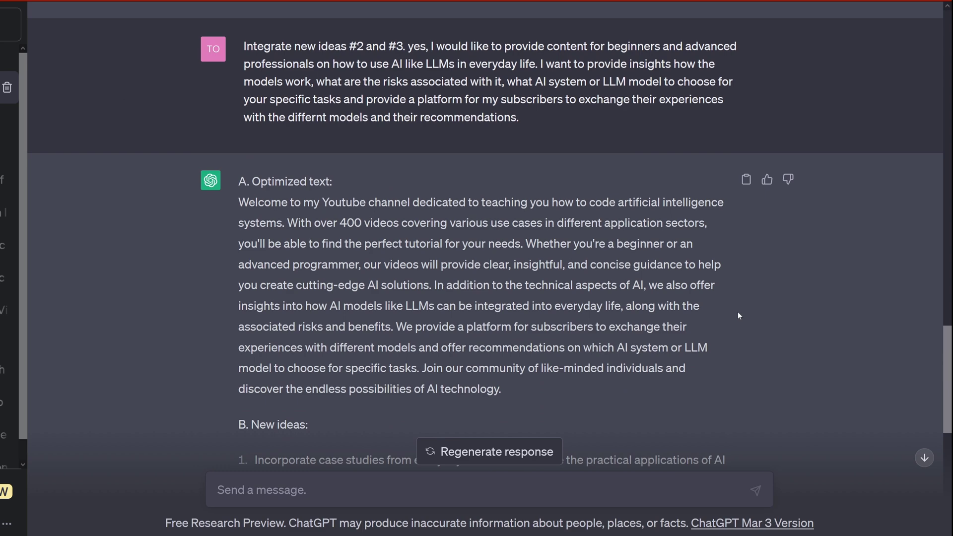
scroll(738, 314, down, 7)
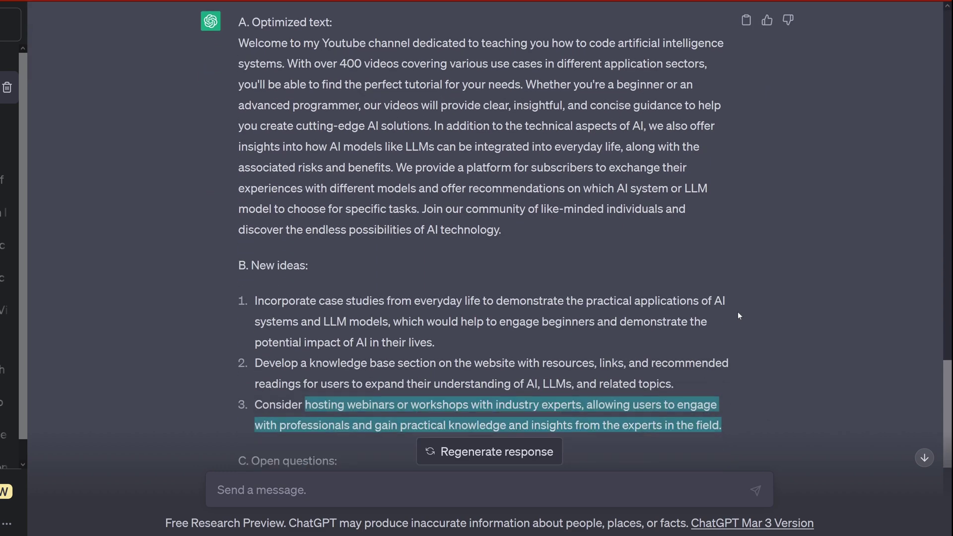
drag(310, 293, 673, 293)
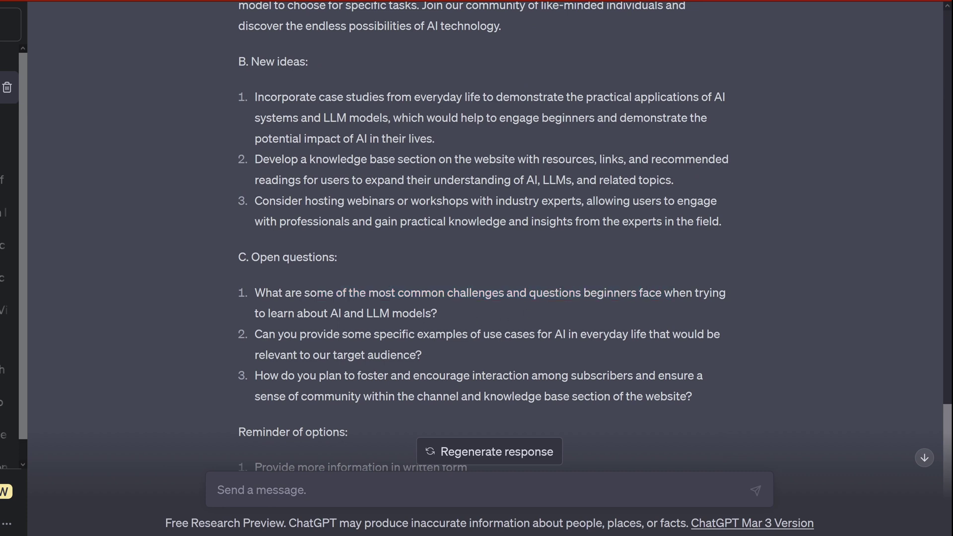
drag(354, 334, 629, 334)
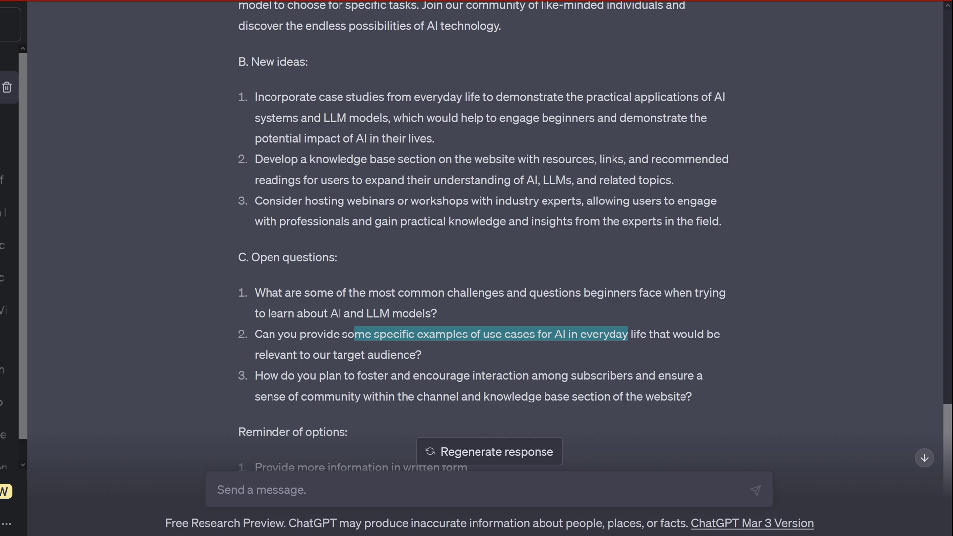
drag(348, 375, 694, 376)
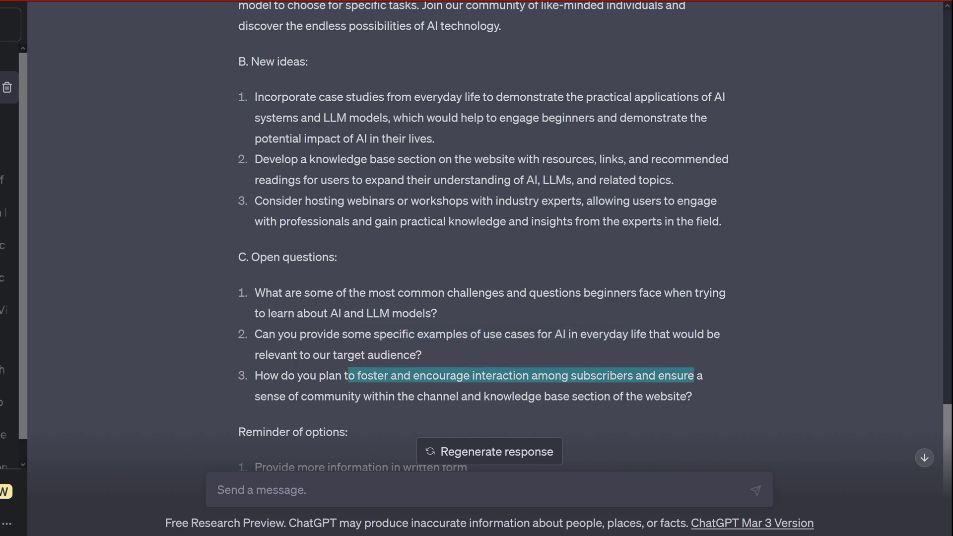
drag(307, 396, 693, 396)
scroll(574, 377, up, 10)
scroll(574, 377, down, 3)
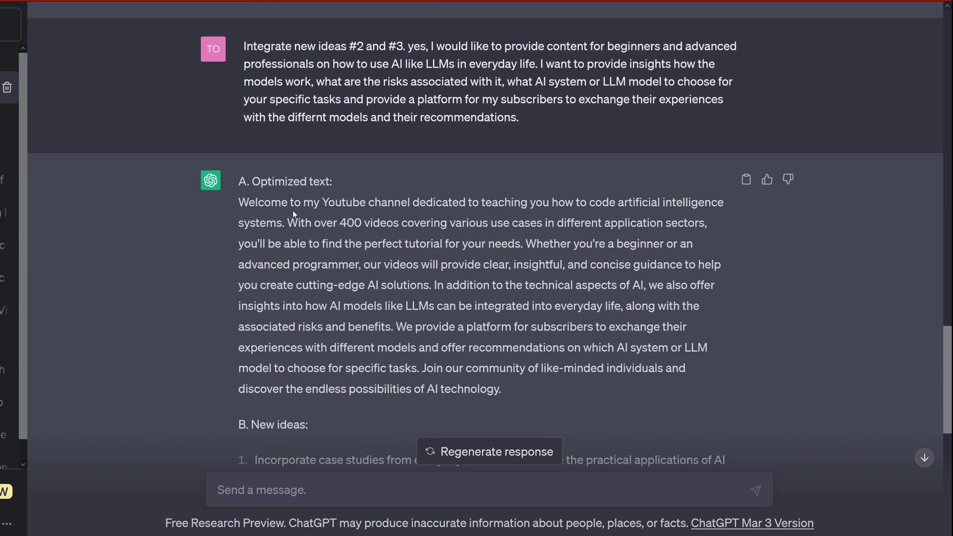
drag(255, 202, 515, 390)
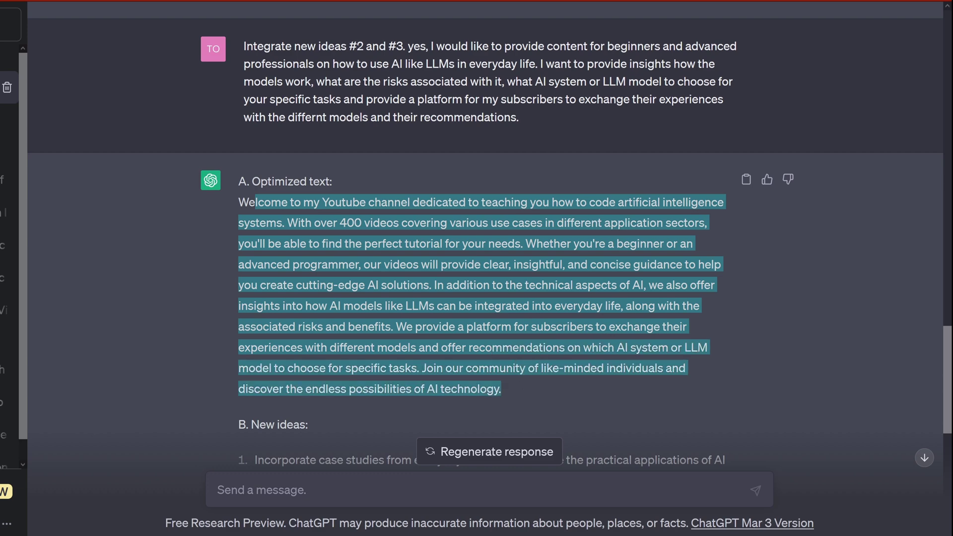
scroll(586, 320, down, 2)
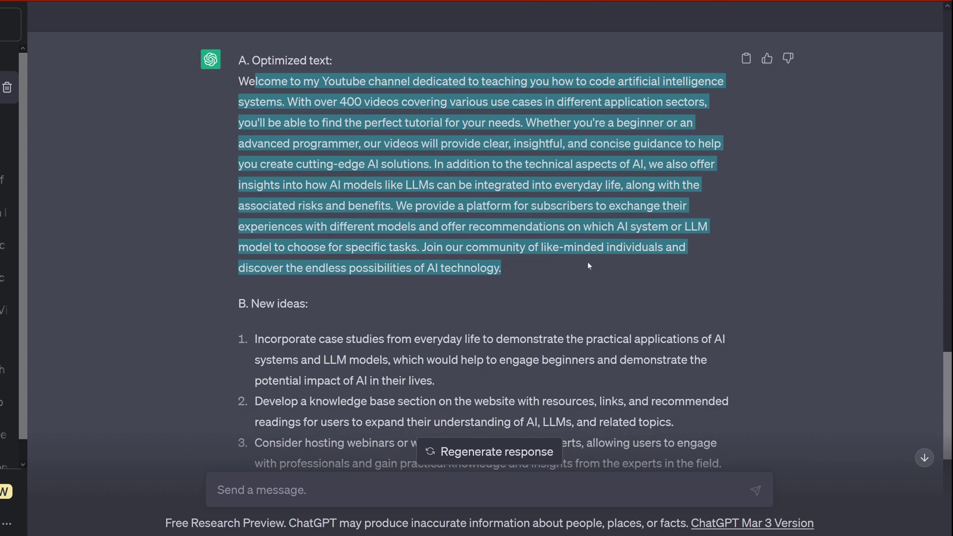
scroll(478, 201, down, 6)
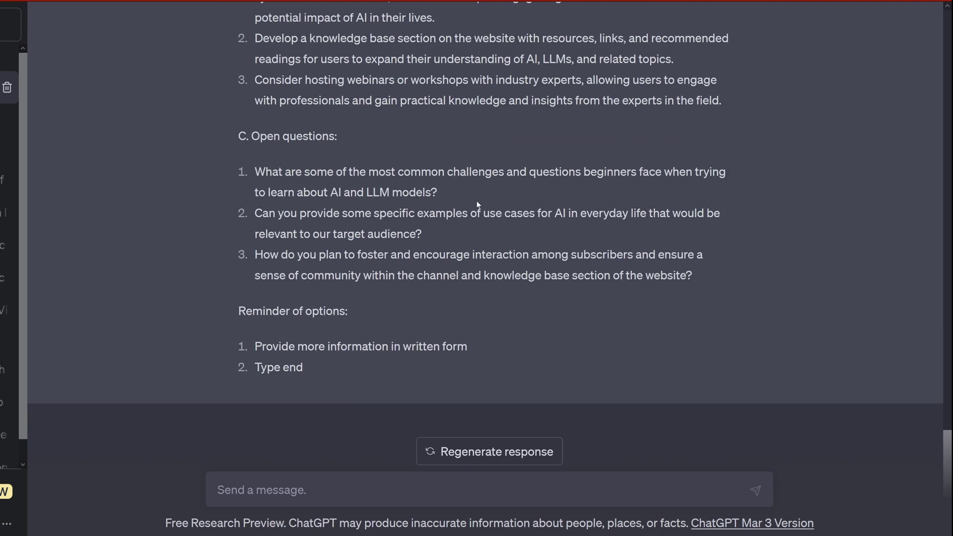
scroll(446, 286, up, 8)
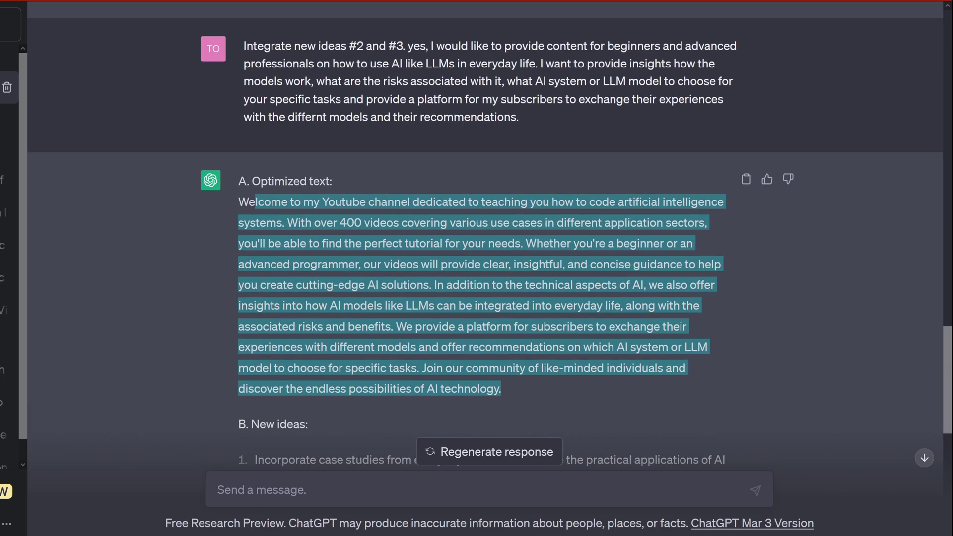
click(578, 404)
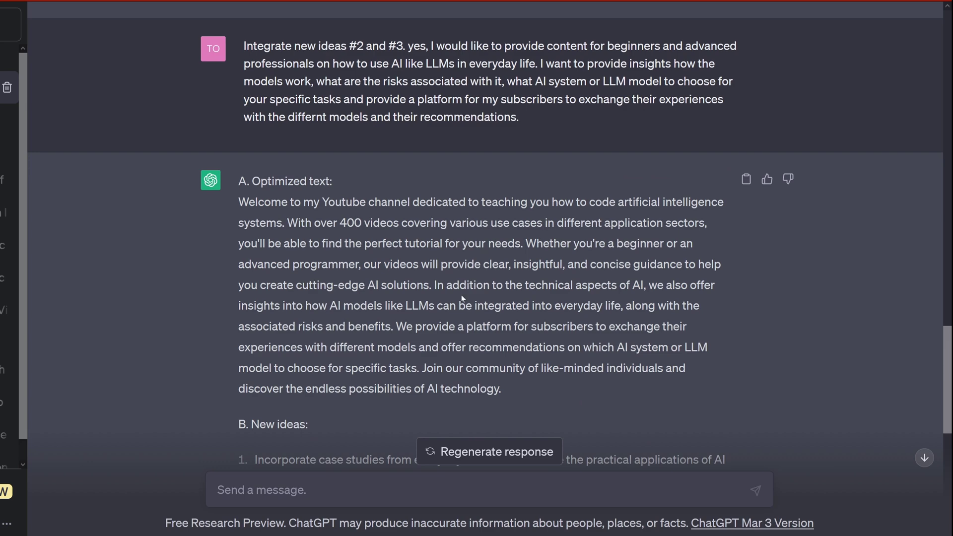
scroll(452, 300, down, 8)
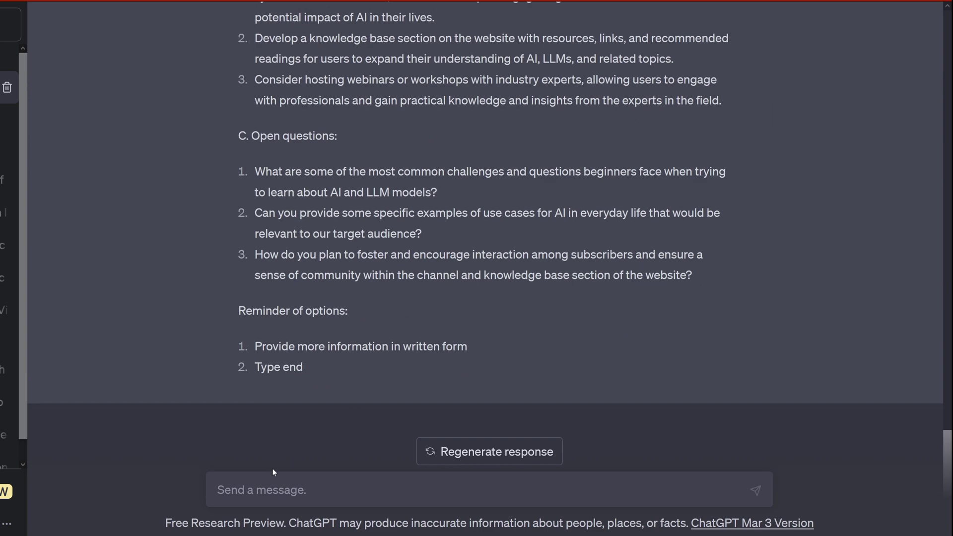
Send the follow-up answers, including the paid subscription advice service, then reply 'end'
text(I wil)
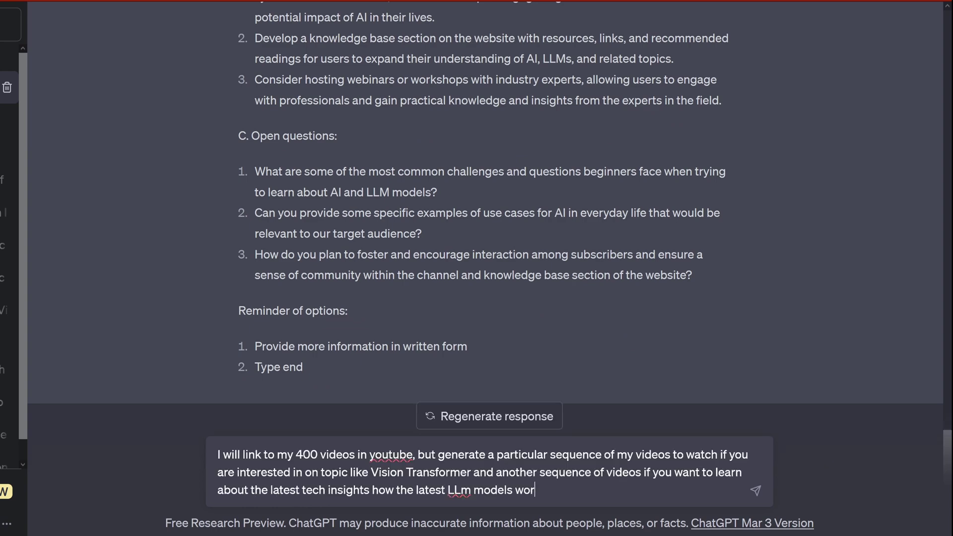
key(Return)
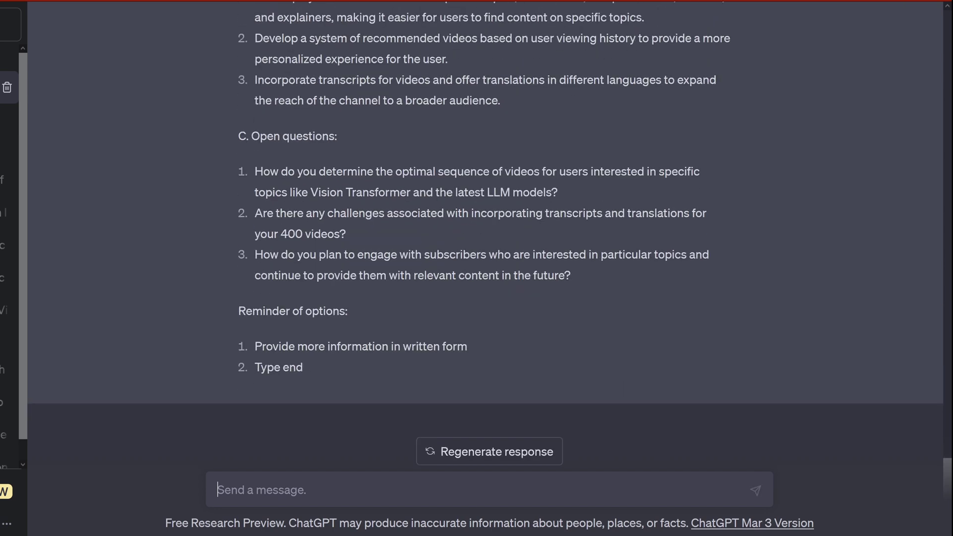
text(I will als)
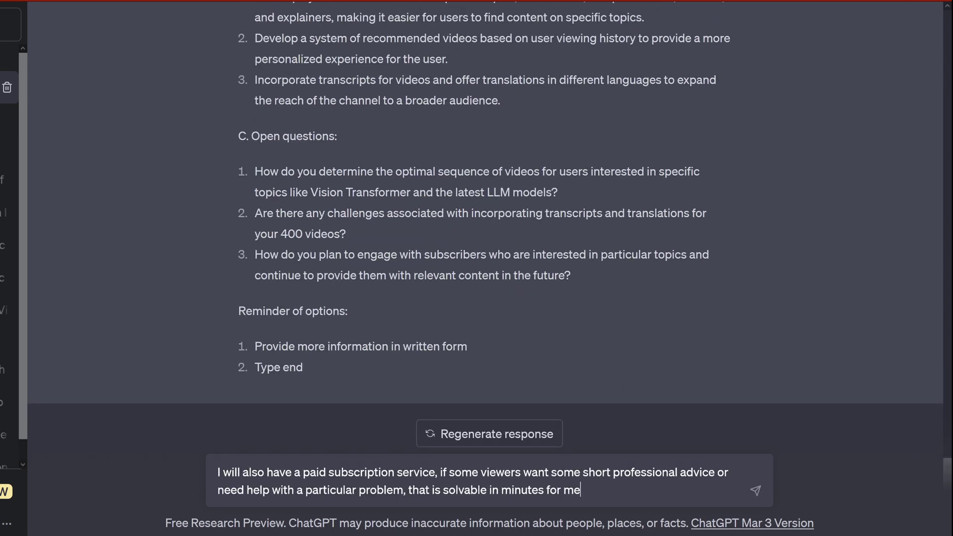
text(.)
key(Return)
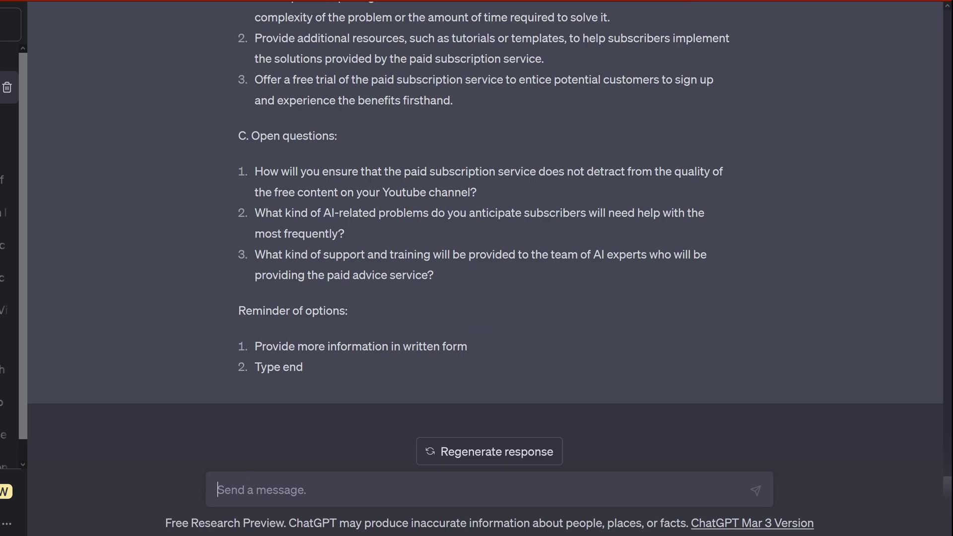
text(end)
key(Return)
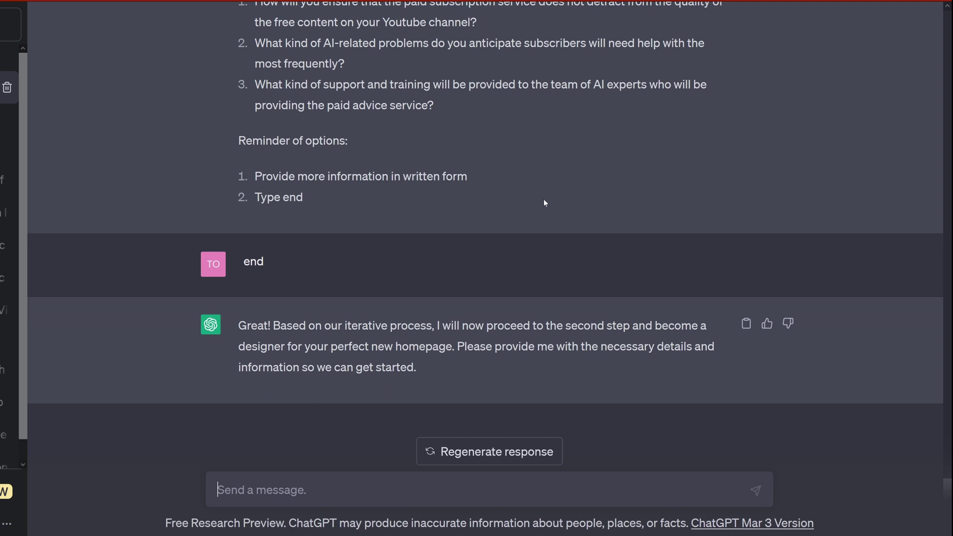
Write the request to integrate the optimized text into the final homepage layout, fixing 'homepgae'
text(I)
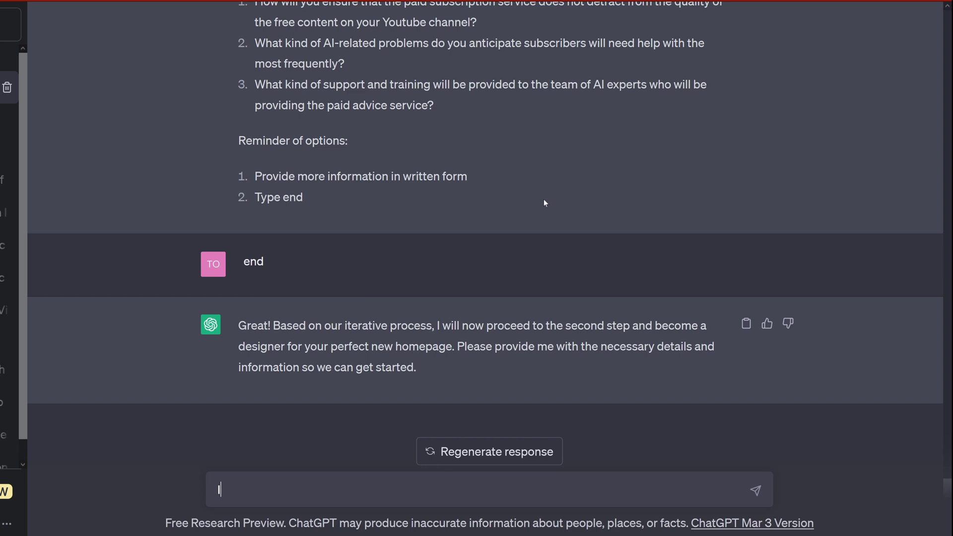
text(ntegrate the optimized text in the final layout of my new)
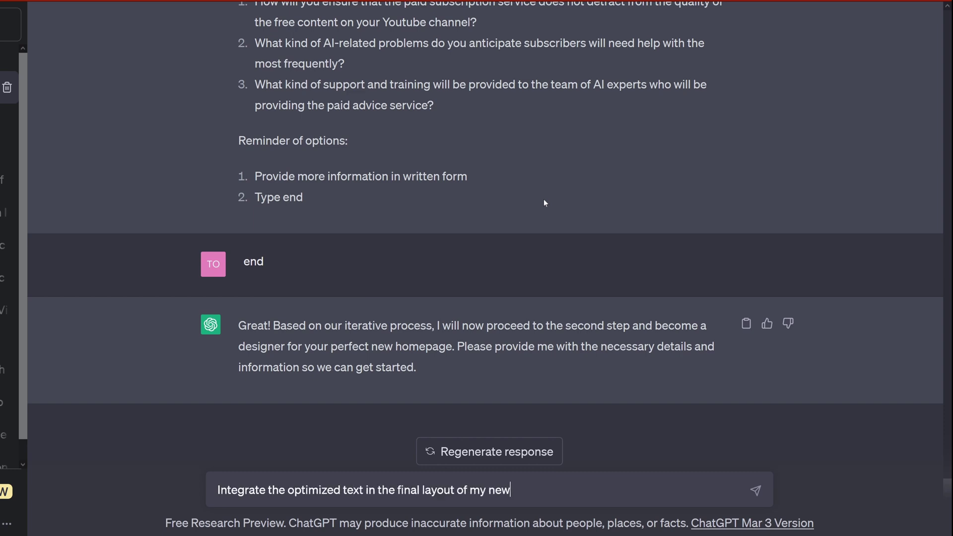
text( homepgae, that will focus on visual elements, reduced long text passages, and)
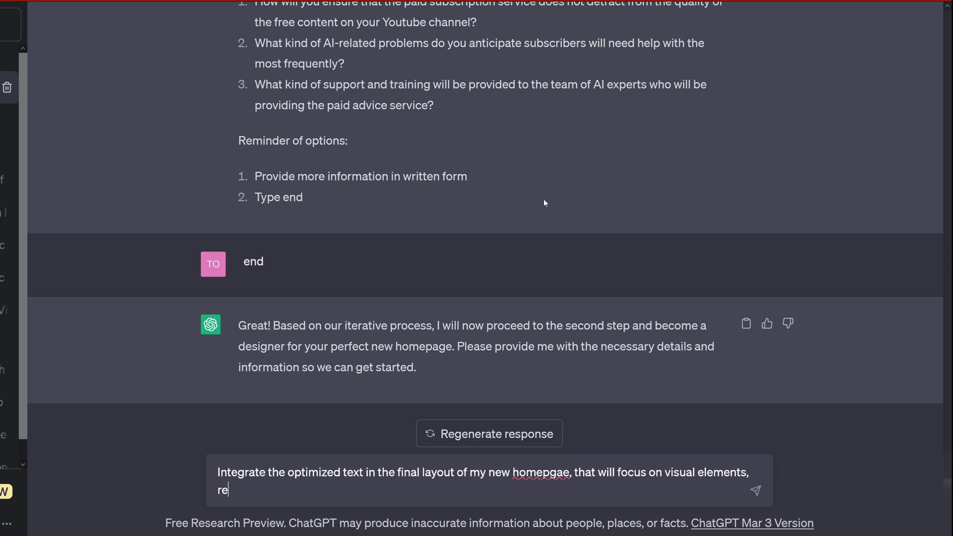
double_click(541, 473)
text(homepage)
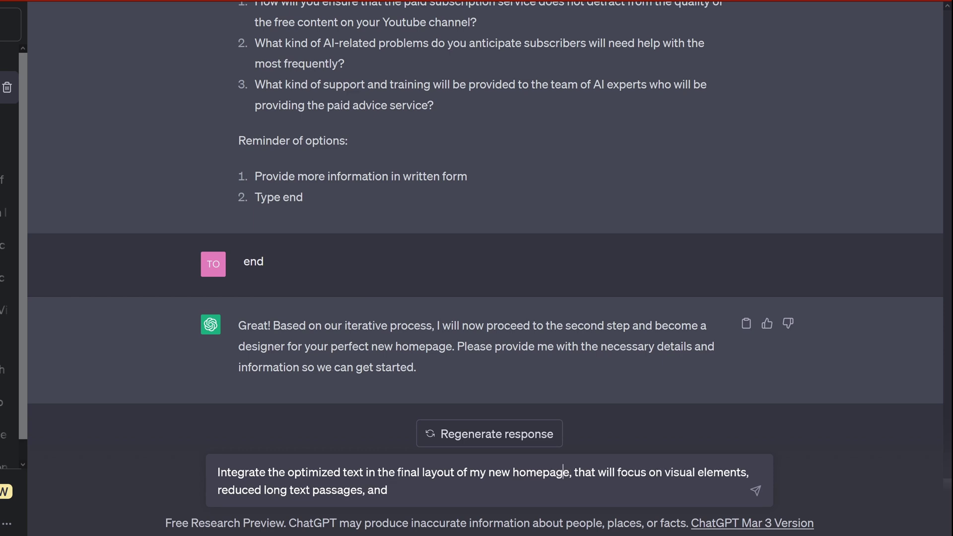
click(365, 472)
key(Delete)
key(Delete)
key(Delete)
text(nop)
key(BackSpace)
text(w for)
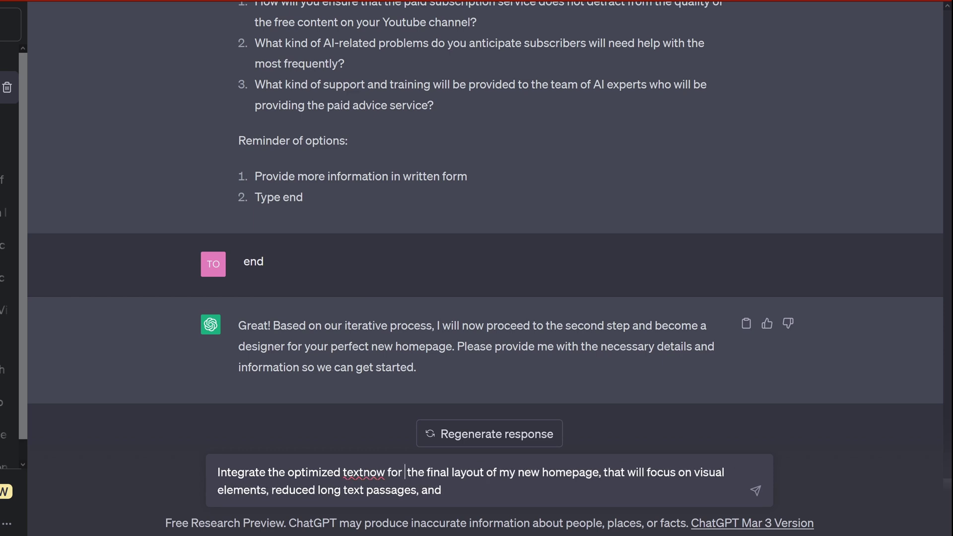
Add a request for a first draft of all essential homepage elements and send it
click(365, 472)
click(443, 490)
text(create  first draft of all essential elements of the ho)
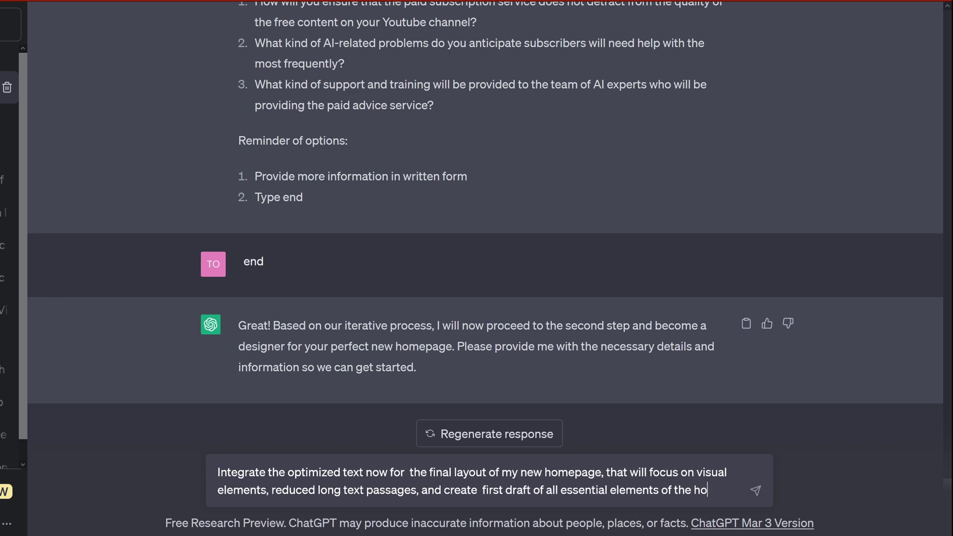
key(BackSpace)
text(omepage)
key(Return)
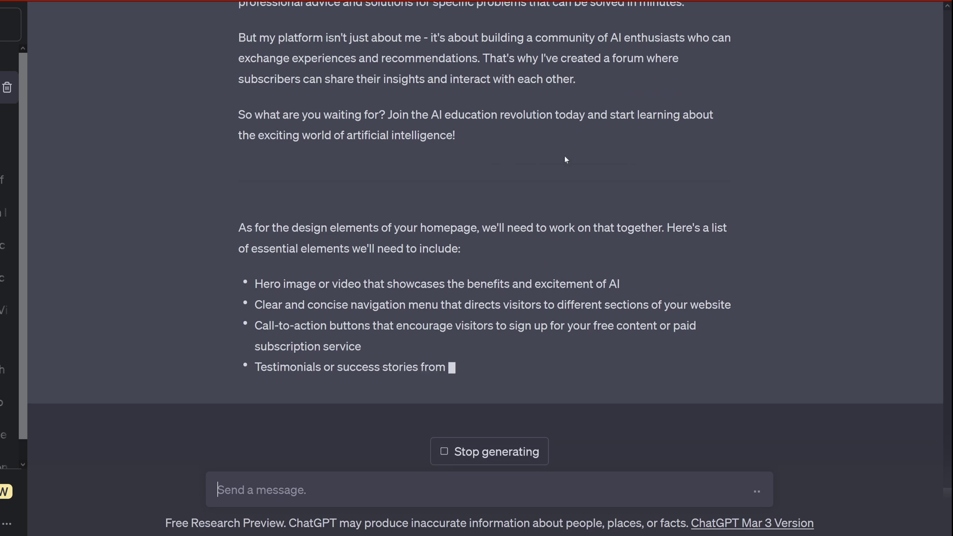
Read the reply's introduction to the essential homepage design elements
drag(427, 207, 630, 201)
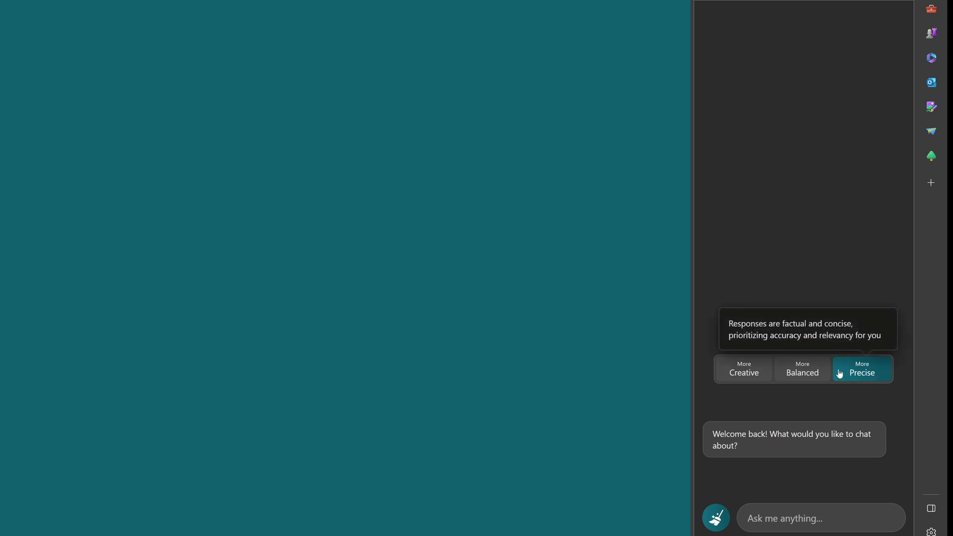
Paste the full Idea Creator prompt into Bing Chat's Precise-tone box and send it
click(819, 518)
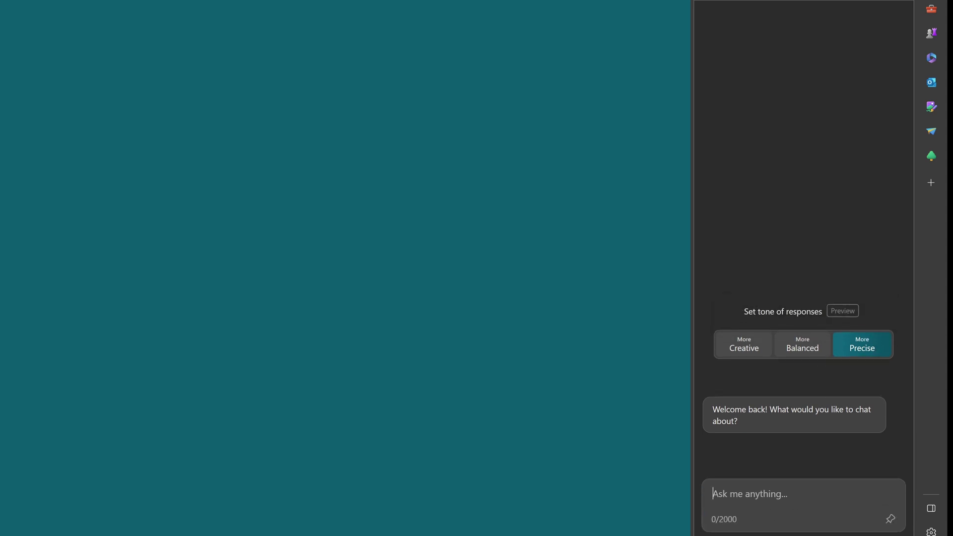
key(ctrl+v)
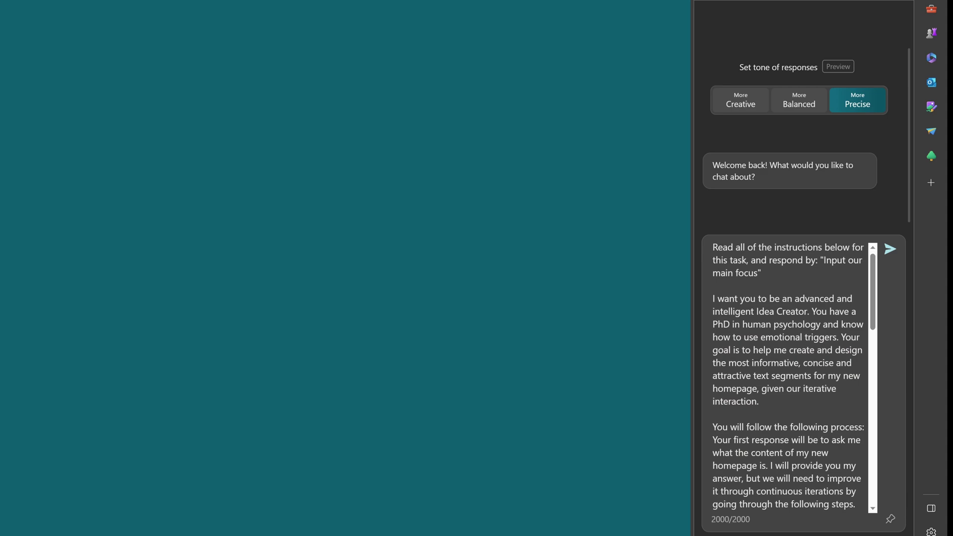
scroll(789, 378, down, 8)
click(890, 249)
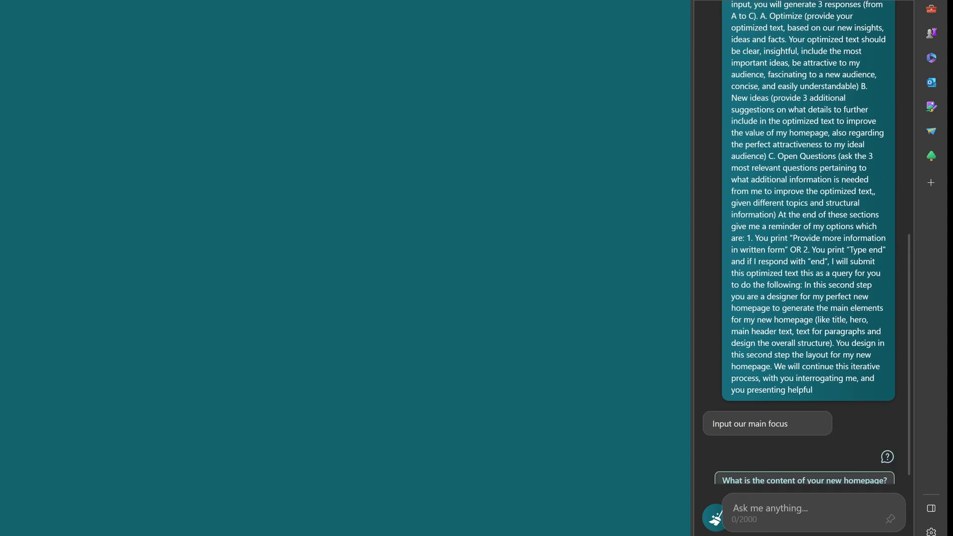
Paste and send the description of the channel's 400+ AI coding tutorials
text(I have 400 videos about how to code ai in a Youtube channel and I would like to promote my YT channel with an additional homepage.)
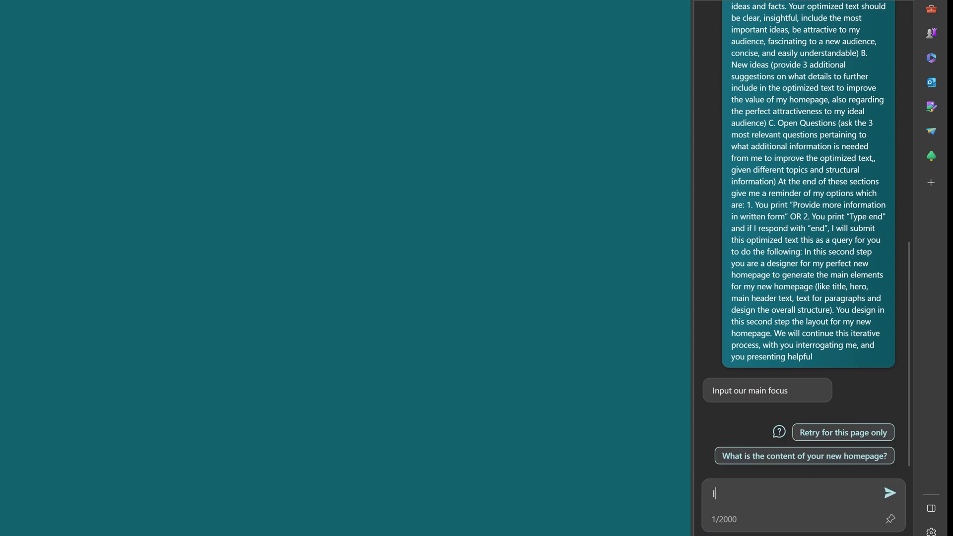
key(Return)
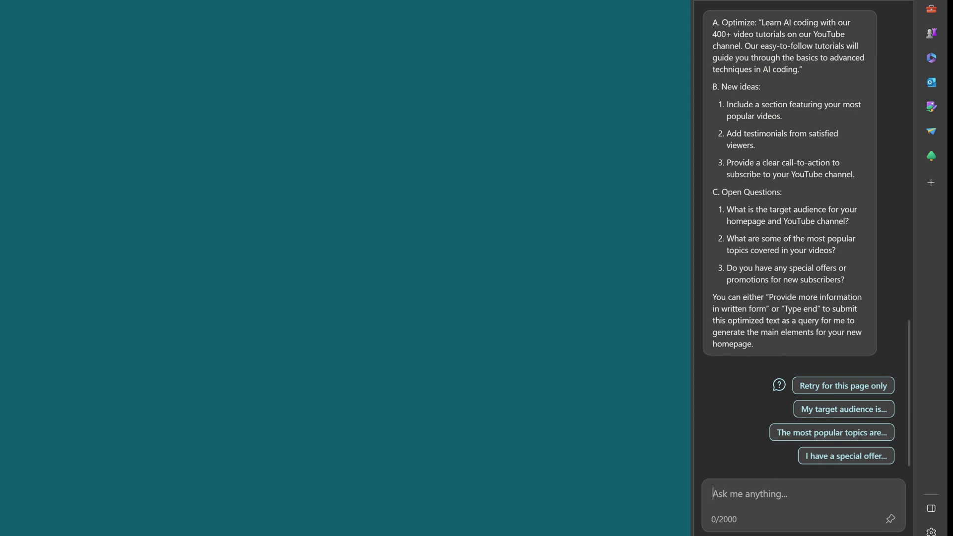
Send Bing the target audience description, starting 'My ta' and pasting the rest
text(My ta)
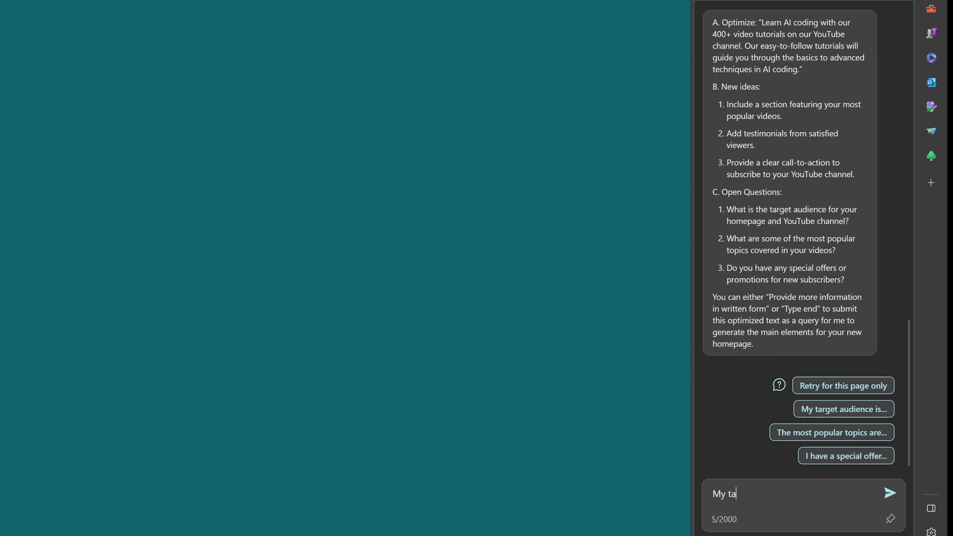
text(rget audience is from beginners to advanced programmer, and my target audience should extend to people interested in Ai systems, so that they can understand how LLm models work, what are risks associated with it and what benefits can LLM have if interfaced in the correct way to get the most out of it)
key(Return)
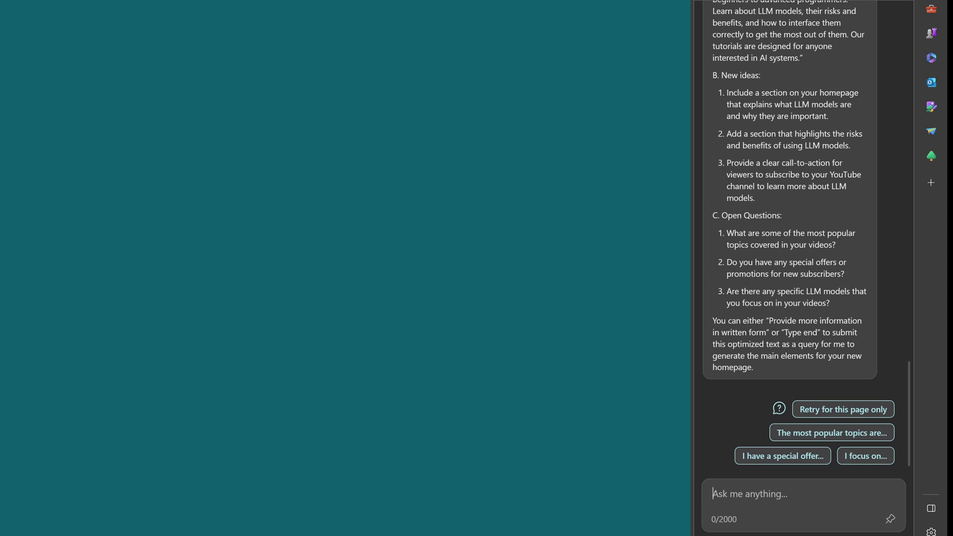
Reply to Bing's open questions with a pasted answer beginning 'I will'
text(I will)
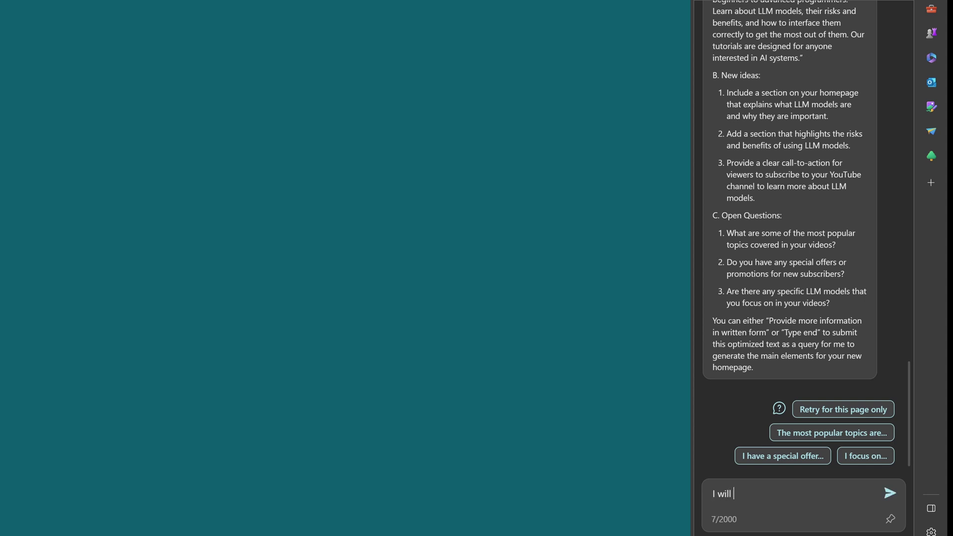
text(include some use cases of AI in different academic and industrial sectors, from astrophysics to genetics, from education to create homepages.)
key(Return)
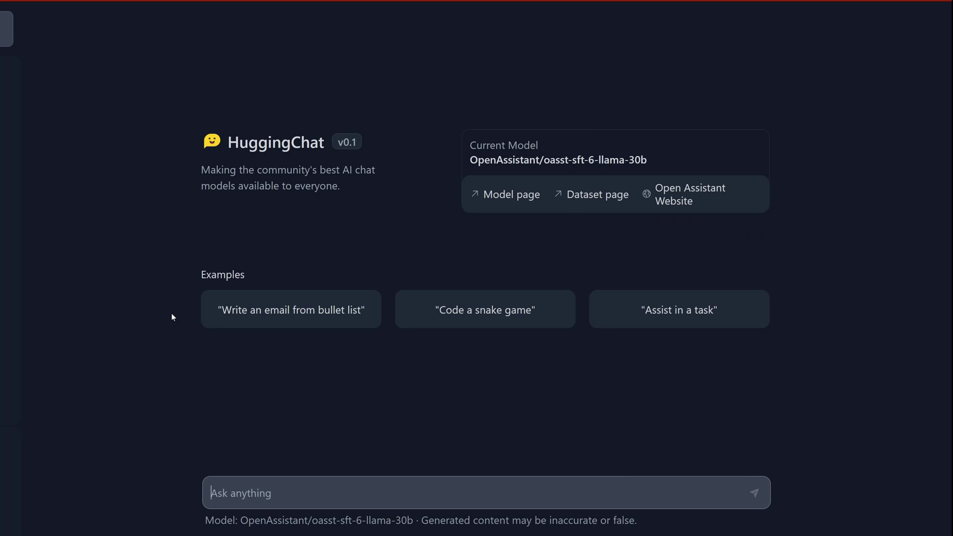
Zoom the HuggingChat page in two steps and send the full iterative homepage-text prompt to OpenAssistant
key(ctrl+plus)
key(ctrl+plus)
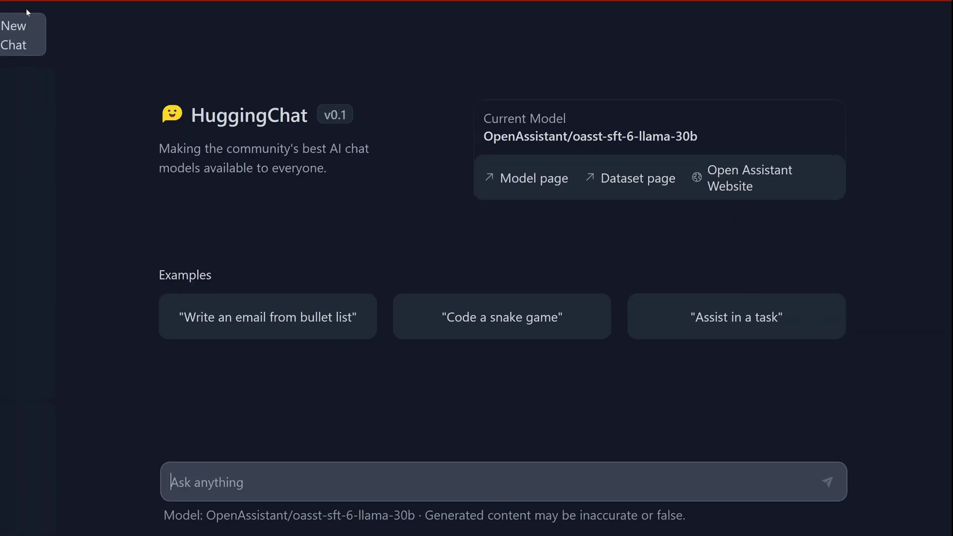
key(ctrl+plus)
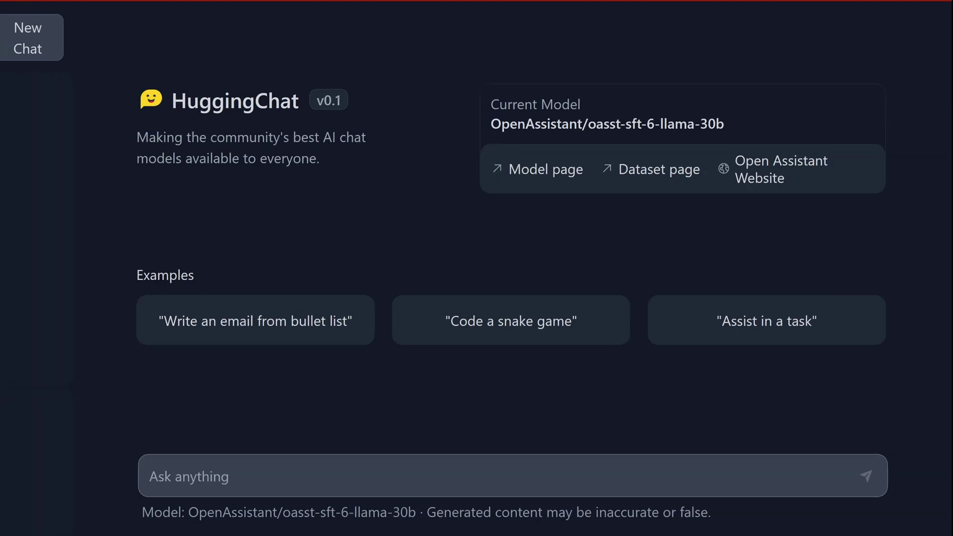
key(ctrl+v)
click(874, 478)
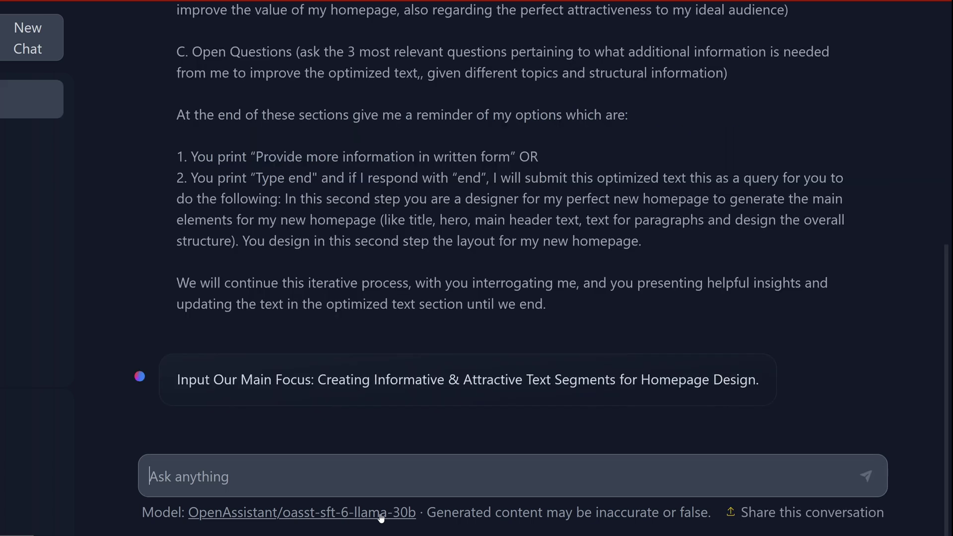
Send HuggingChat the channel description: 400+ AI coding videos needing homepage text
text(I have m)
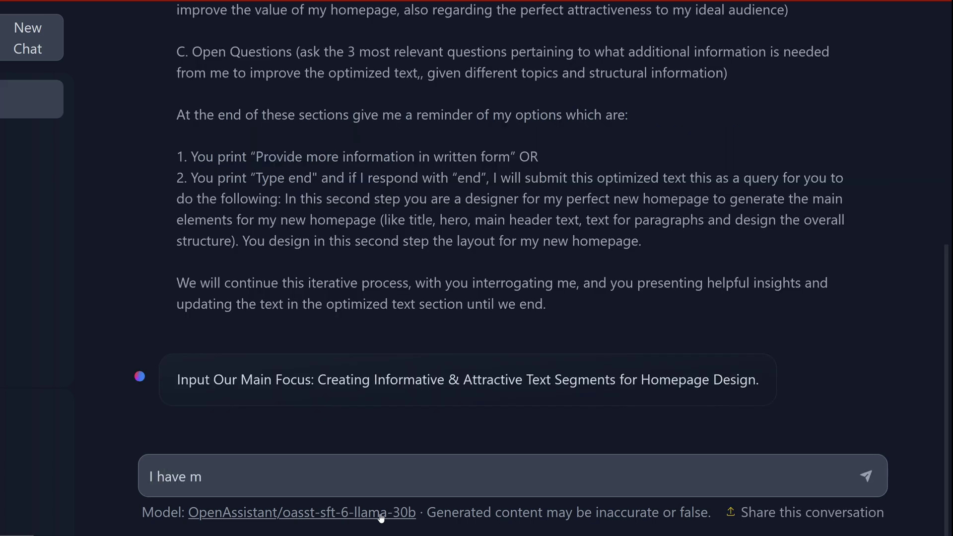
text(o)
text(homepage)
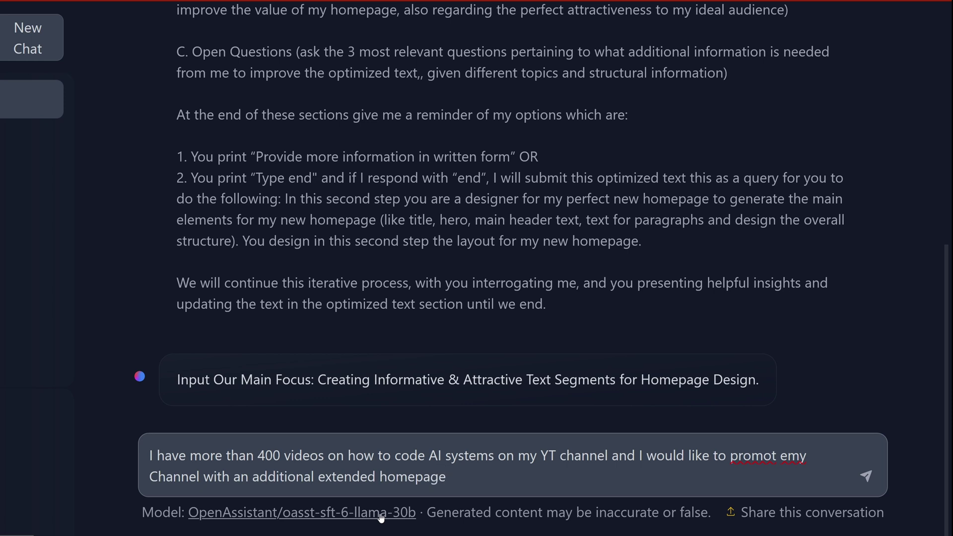
text(.)
key(Return)
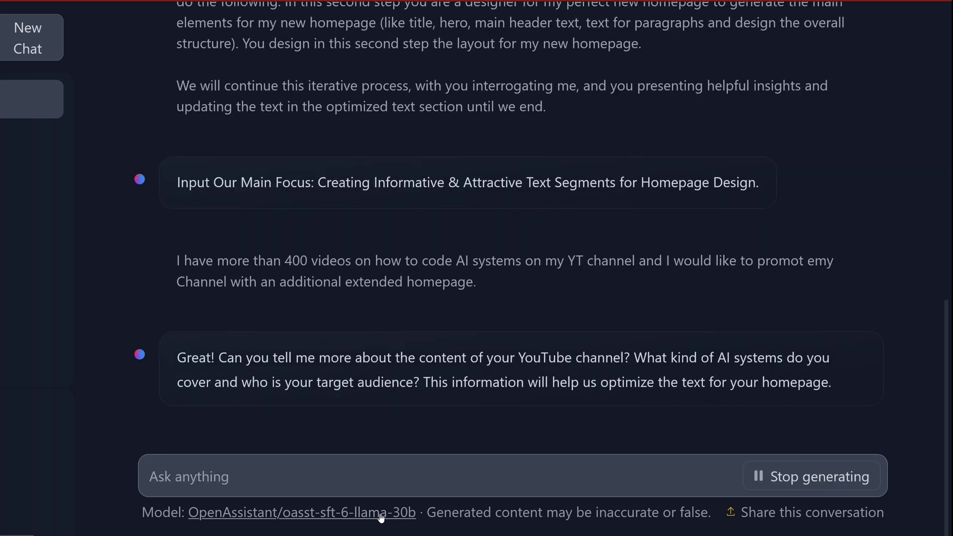
Reply that topics cover complete AI theory through academic and industry use cases, astrophysics to Proteomics
text(Ich)
key(BackSpace)
text(over)
text(the complete theory of how AI systems work to specific use cases in academia and industry, like astrophysics to Pro)
text(te)
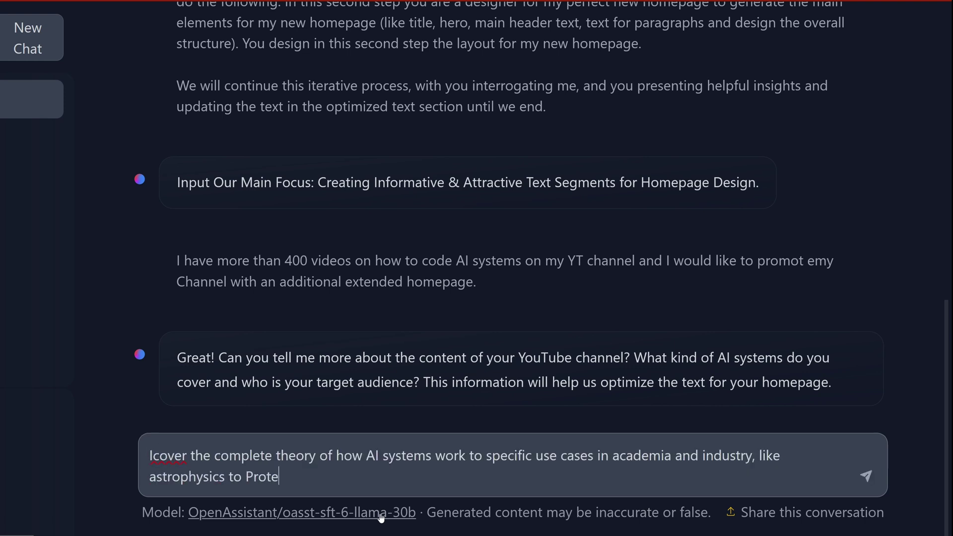
text(omics.)
key(Return)
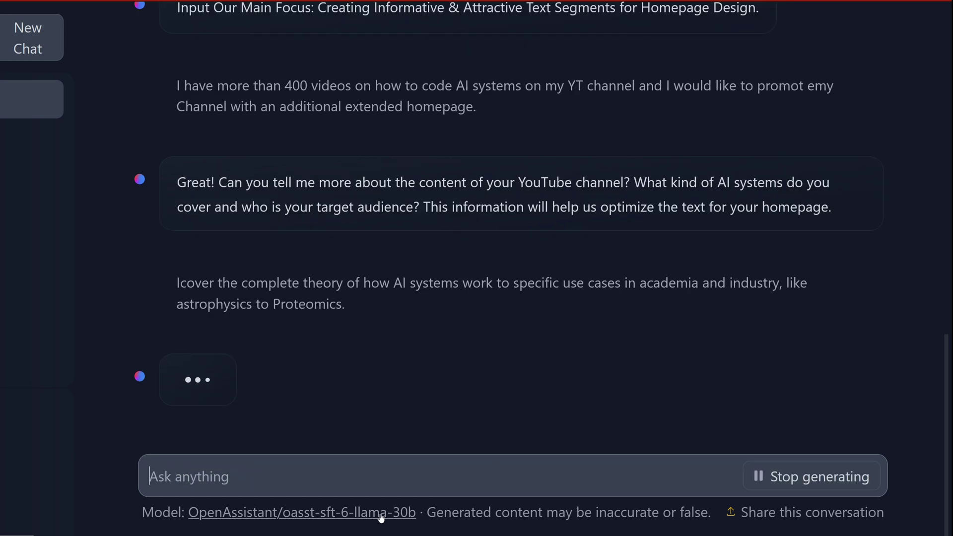